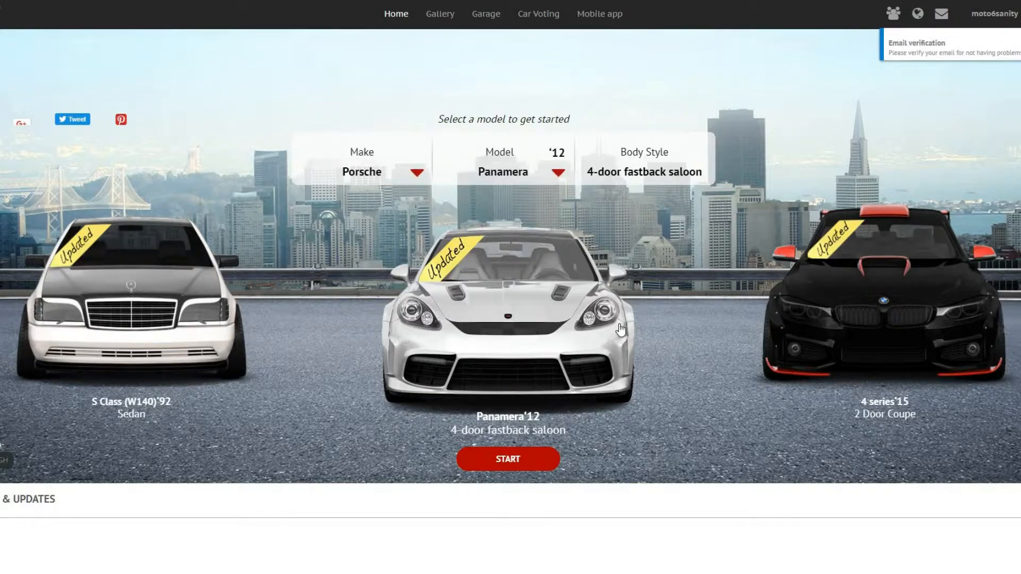
Search the car makes for "sc" and choose Scion.
left_click(417, 173)
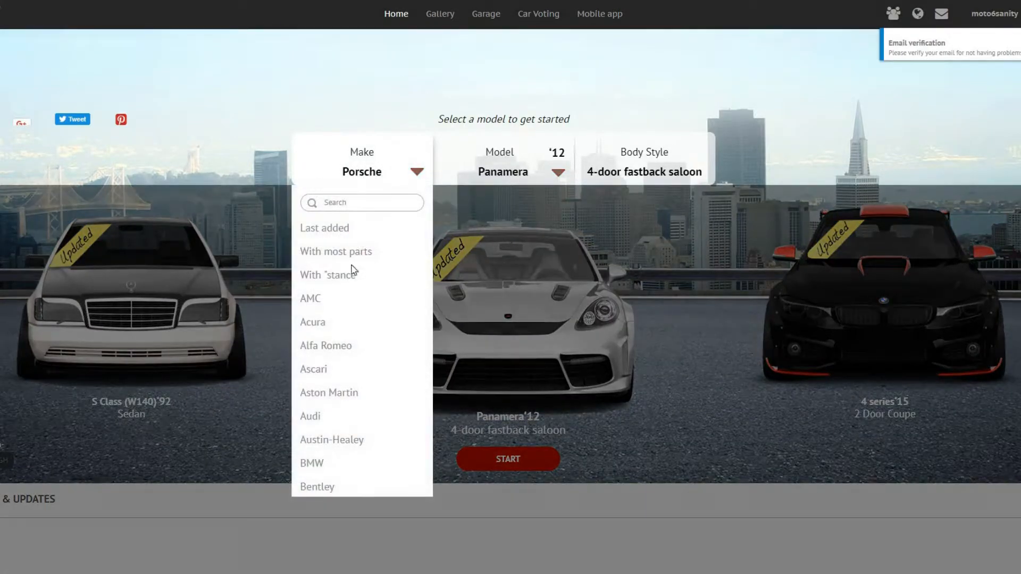
left_click(357, 204)
type("sc")
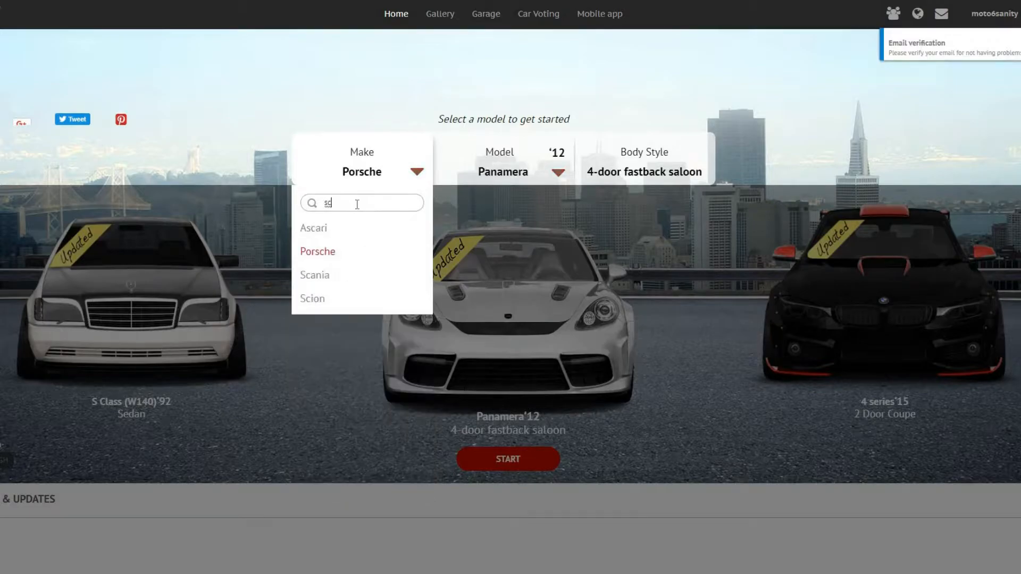
left_click(320, 299)
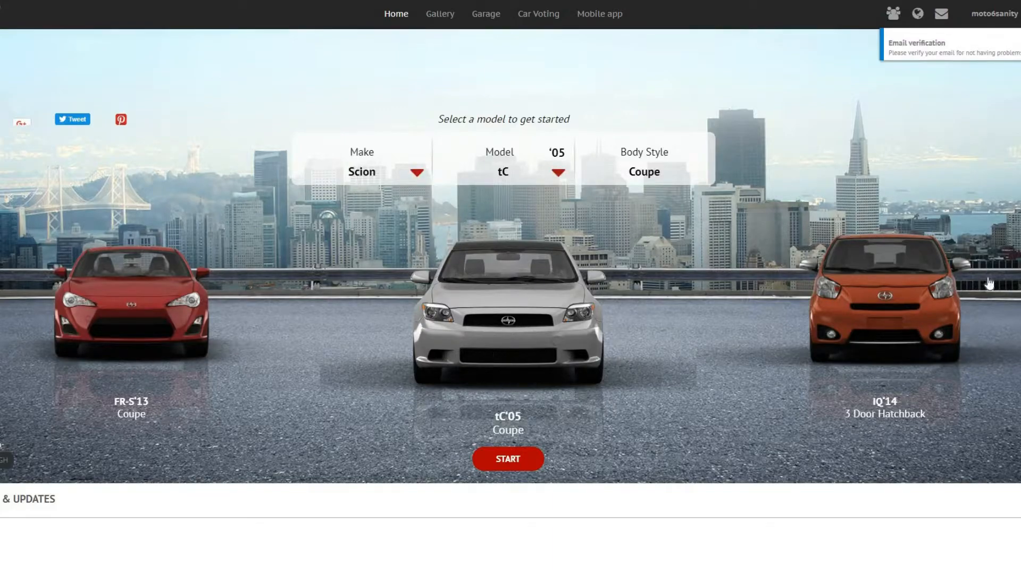
Browse the Scion models, return to the tC '05 Coupe and start tuning it.
left_click(880, 304)
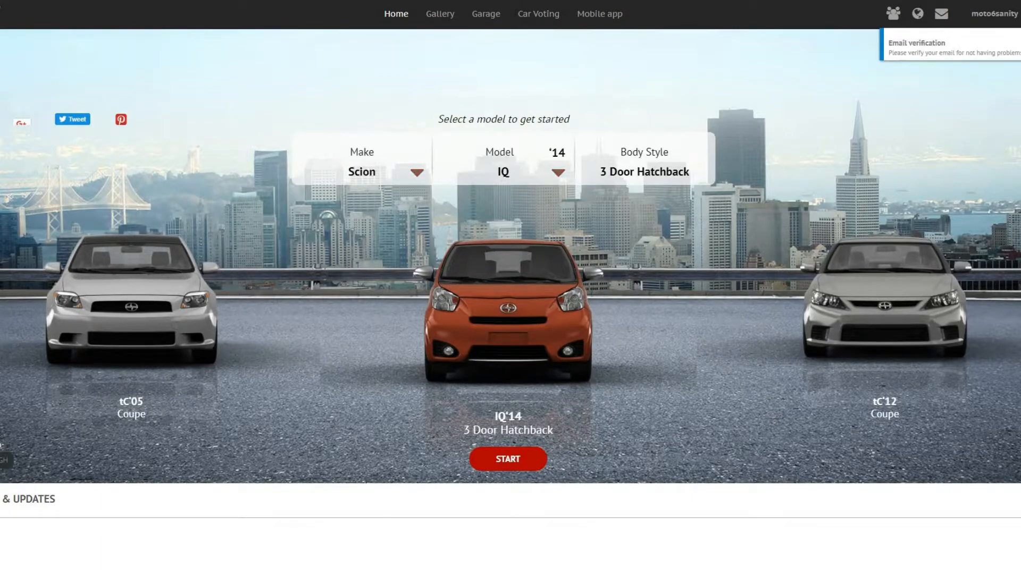
left_click(1016, 305)
left_click(1016, 304)
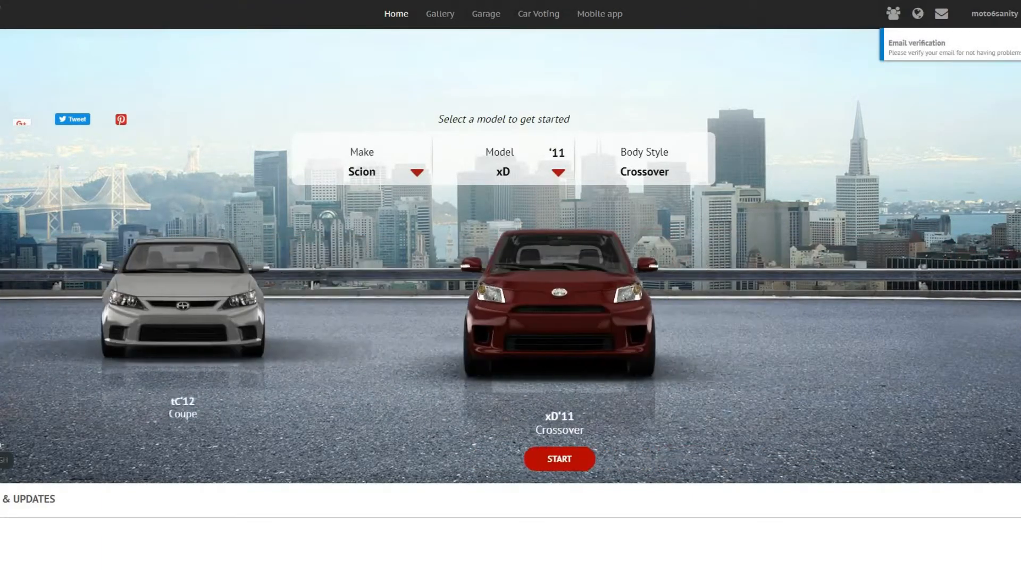
key("Left")
key("Left")
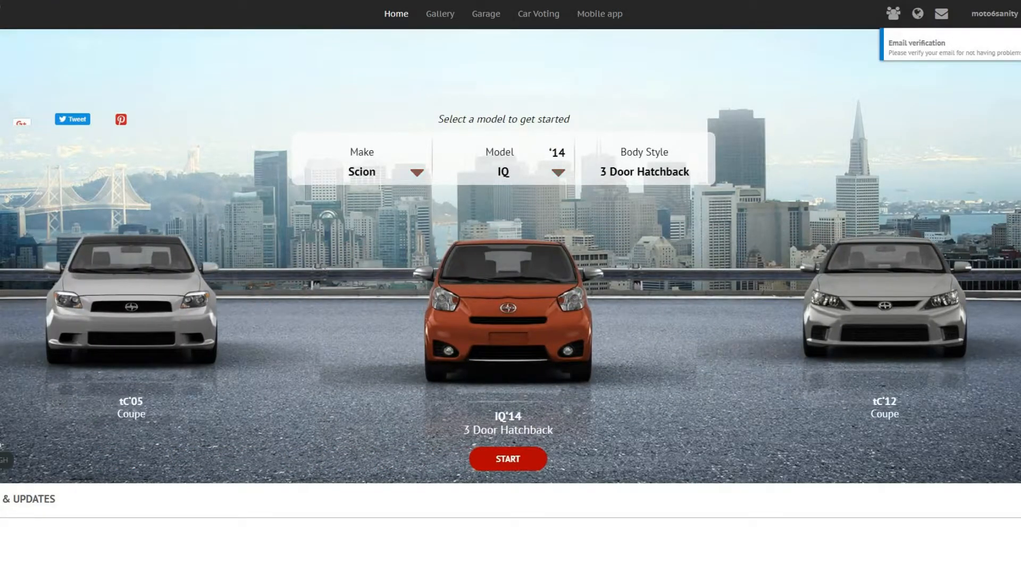
key("Left")
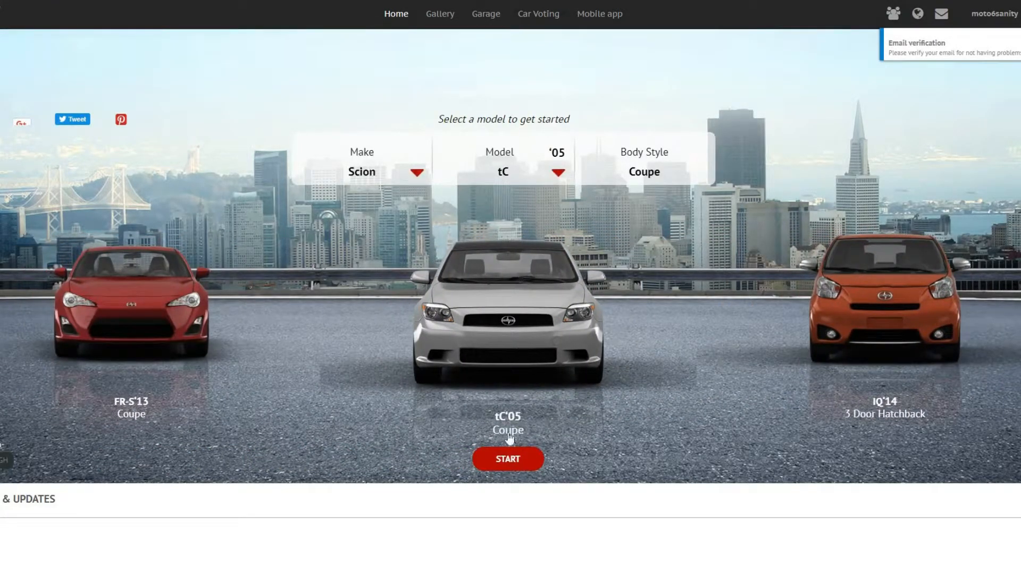
left_click(505, 467)
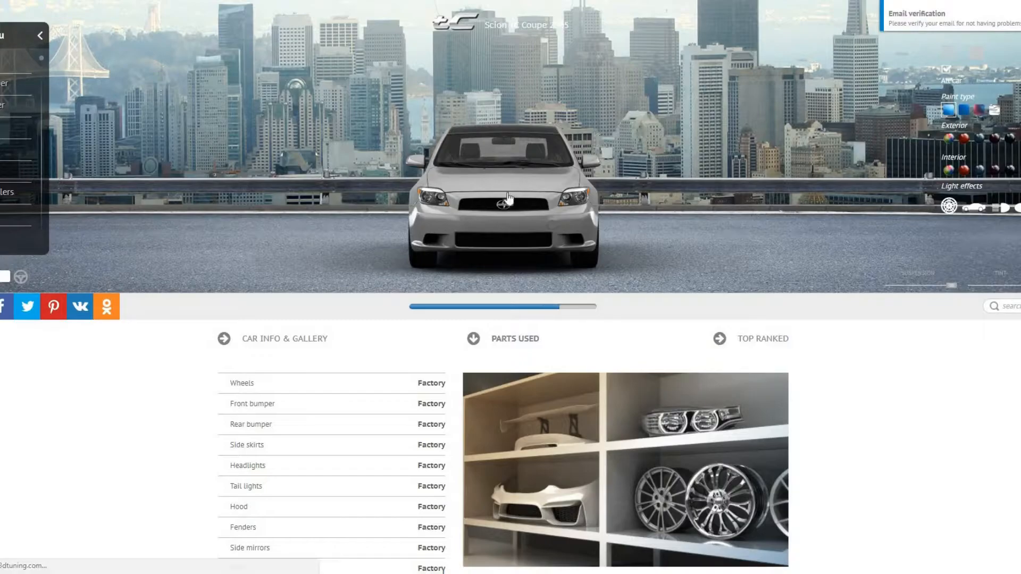
Paint the car's exterior a custom bright, saturated blue.
scroll(890, 423, "up", 3)
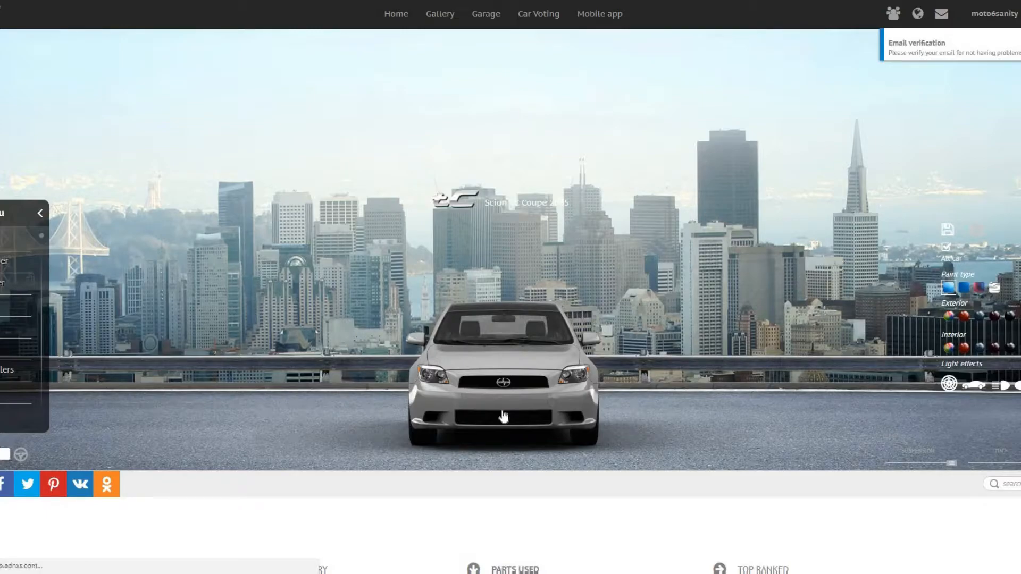
left_click_drag(334, 373, 614, 393)
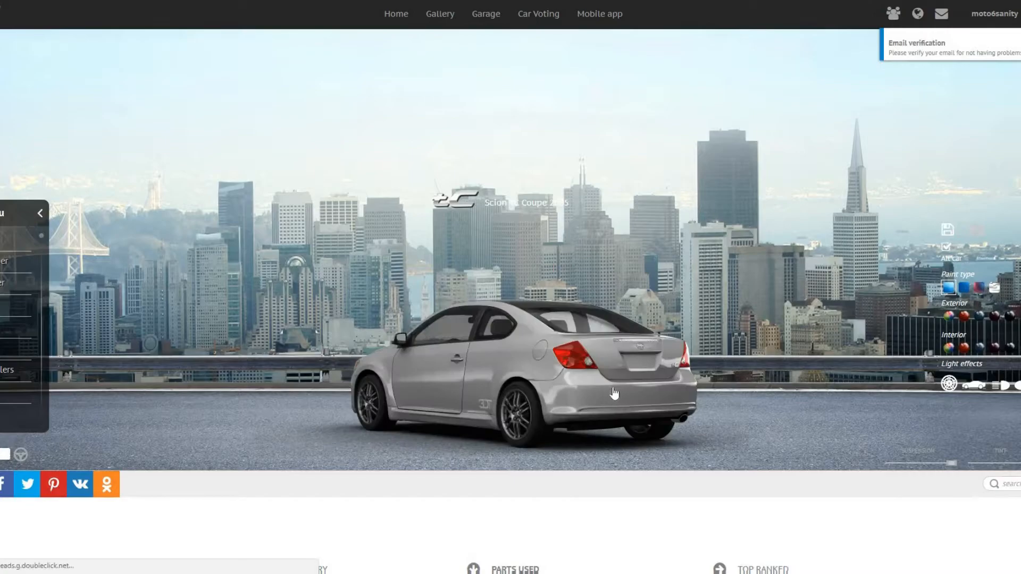
left_click_drag(640, 392, 359, 388)
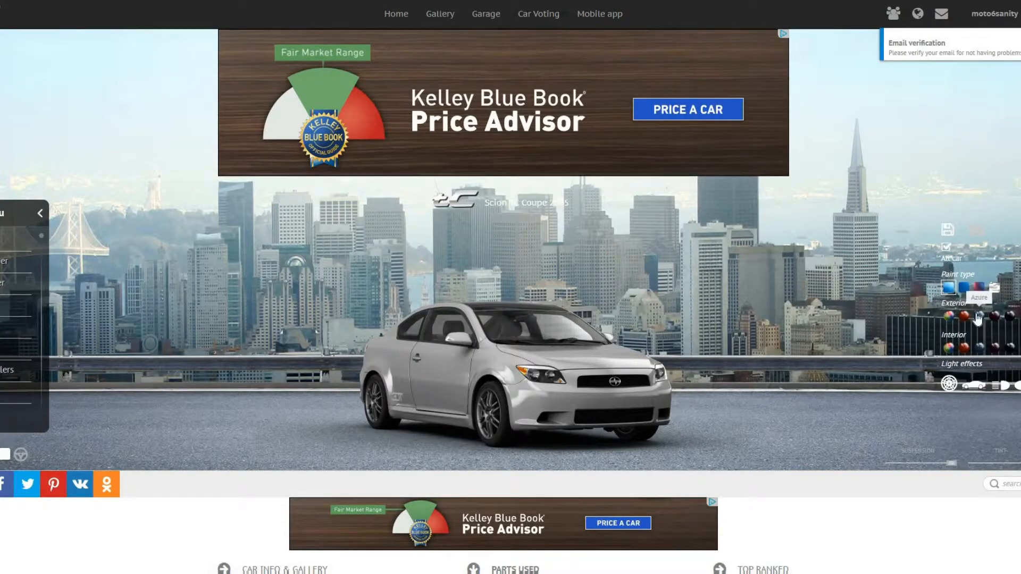
left_click(948, 319)
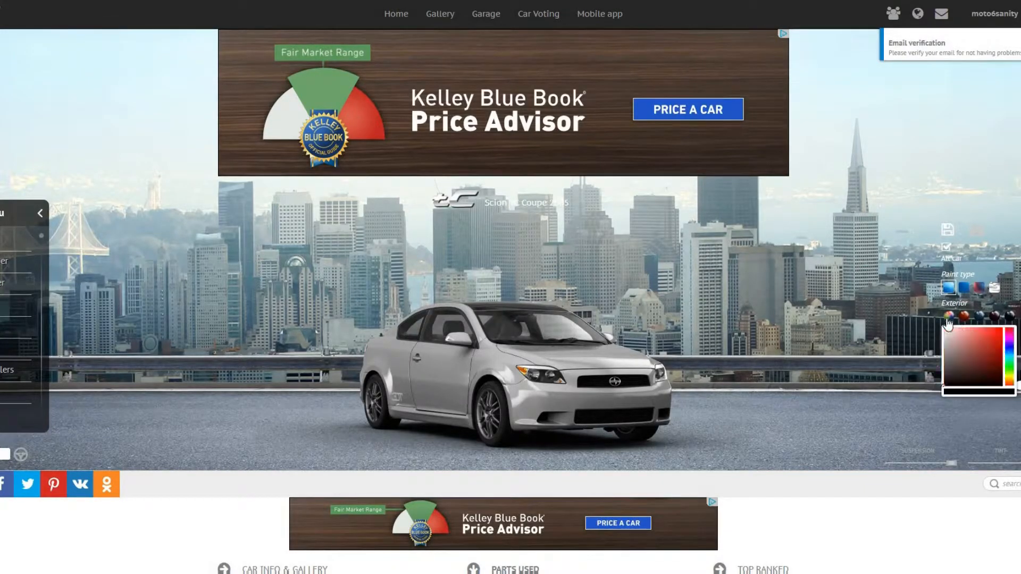
left_click(1010, 347)
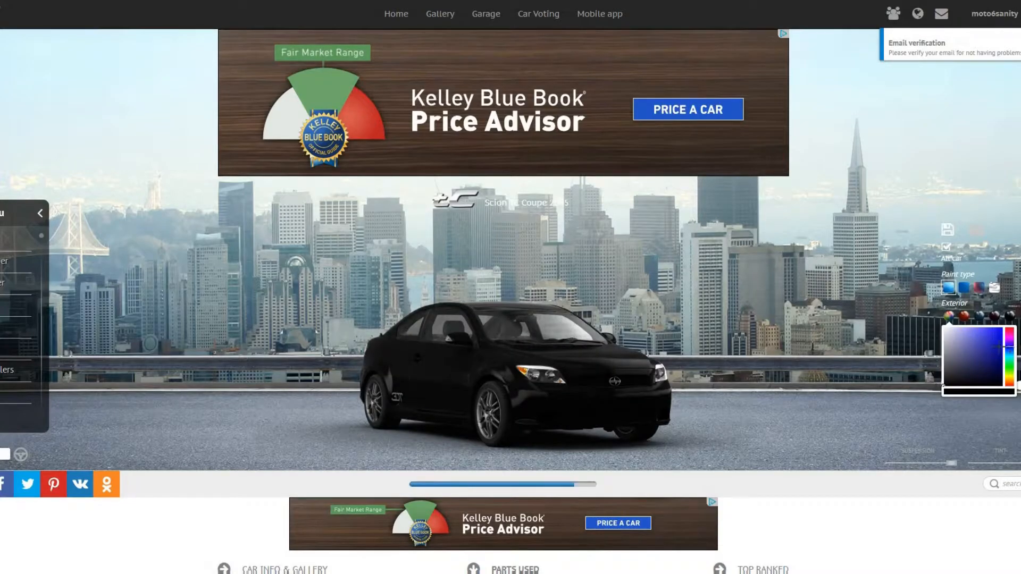
left_click(1000, 336)
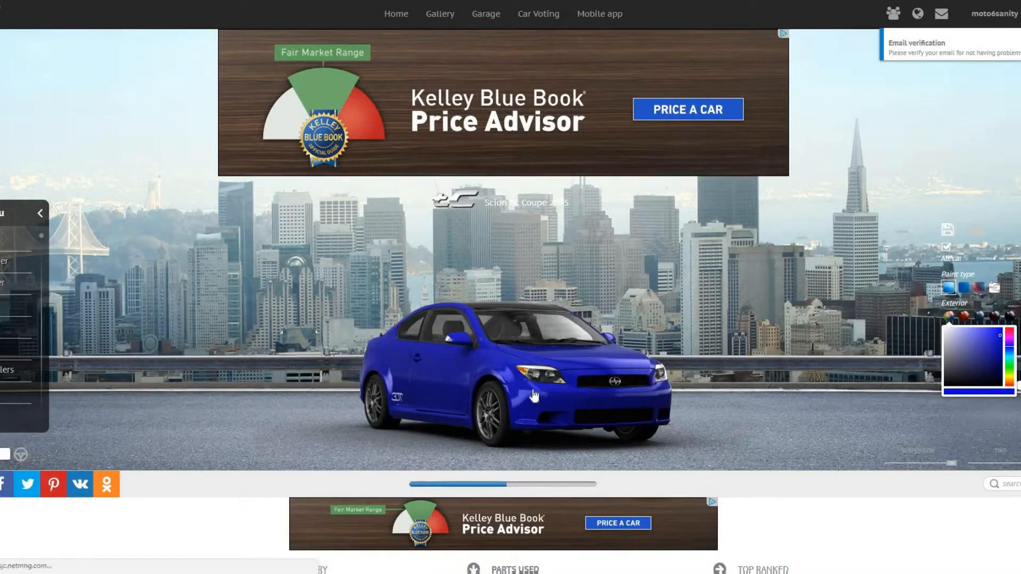
Darken the window tint fully and lower the suspension to roughly a quarter of its range.
left_click_drag(311, 413, 748, 390)
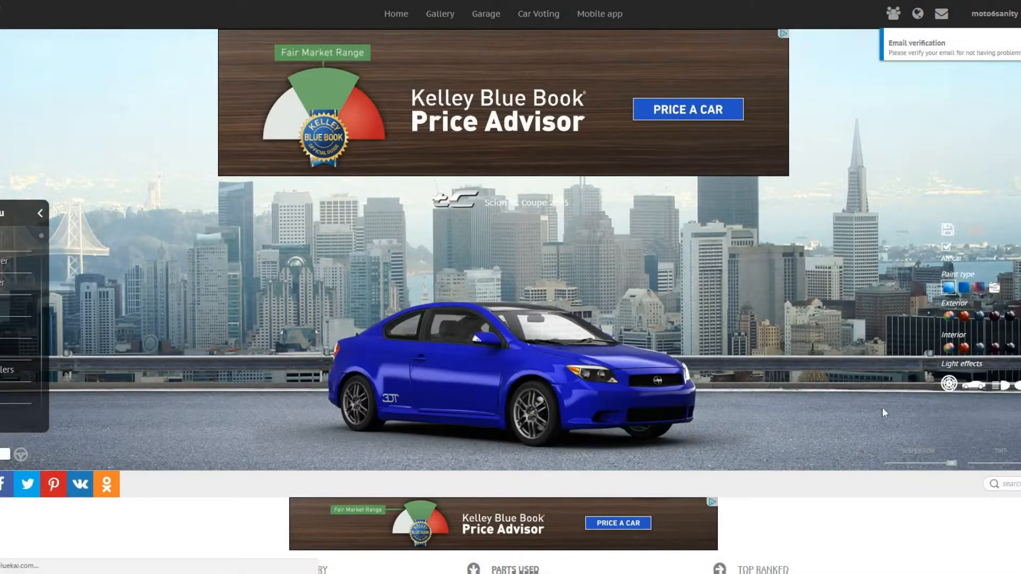
left_click_drag(1020, 464, 968, 476)
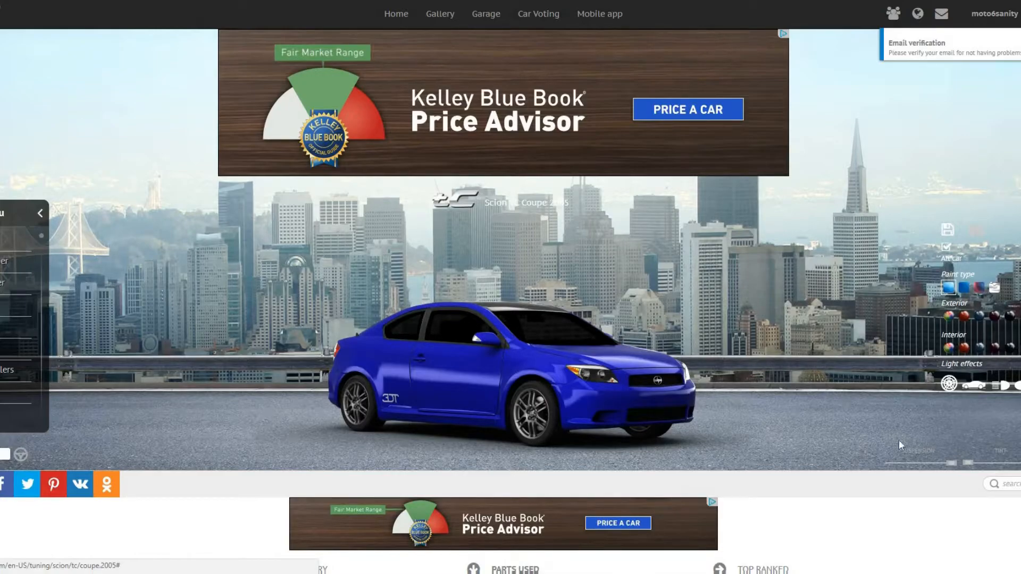
left_click_drag(952, 464, 904, 476)
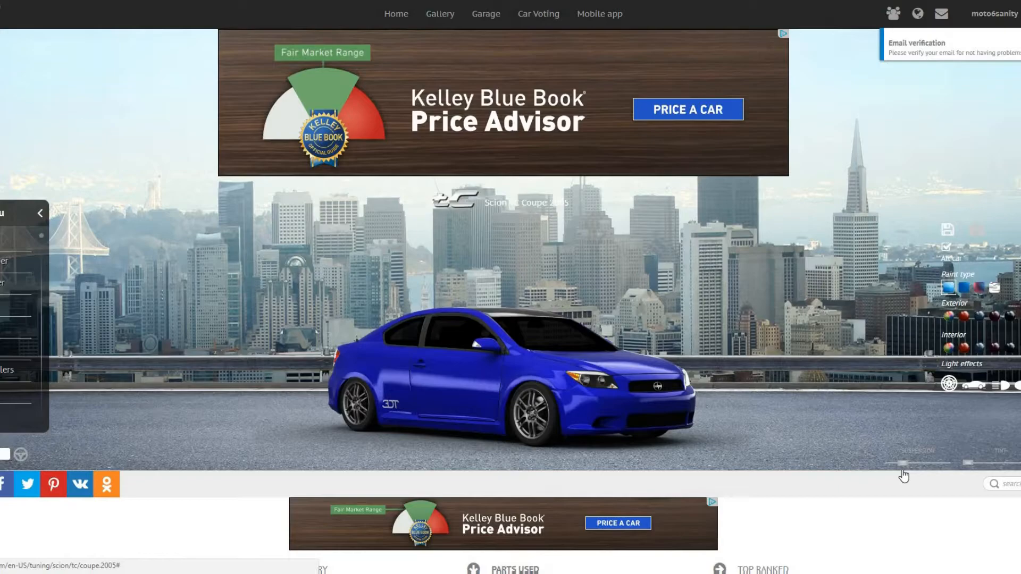
Browse the wheel brands and fit the DUB Flash wheels to the car.
left_click_drag(725, 412, 740, 438)
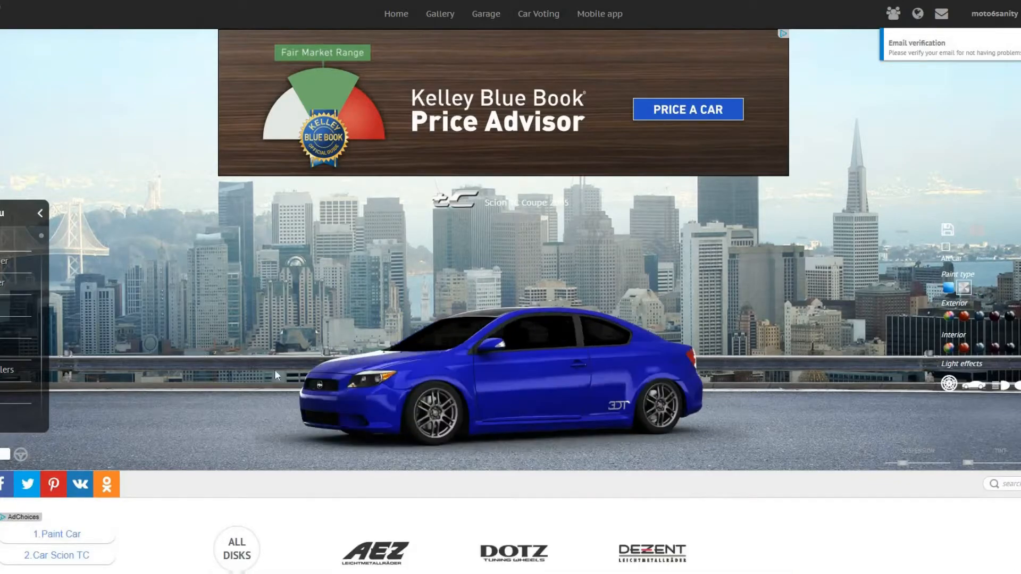
scroll(819, 337, "down", 2)
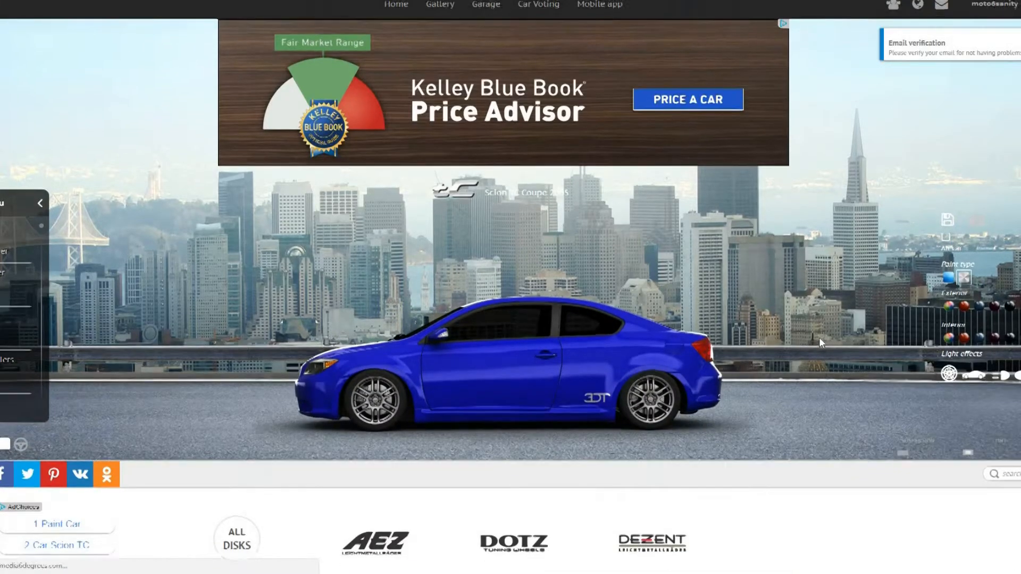
scroll(819, 337, "down", 2)
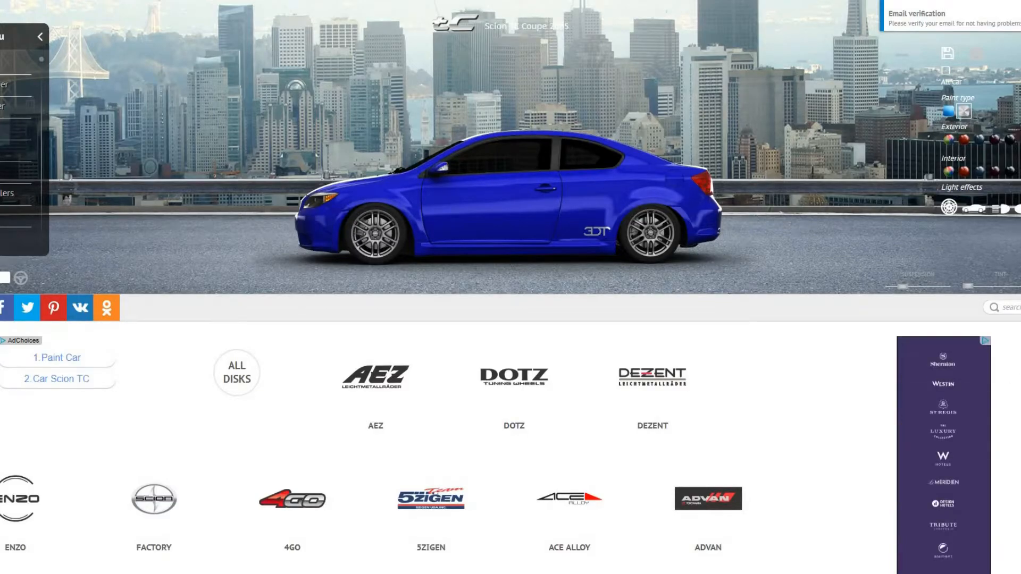
scroll(496, 447, "down", 1)
scroll(485, 452, "down", 2)
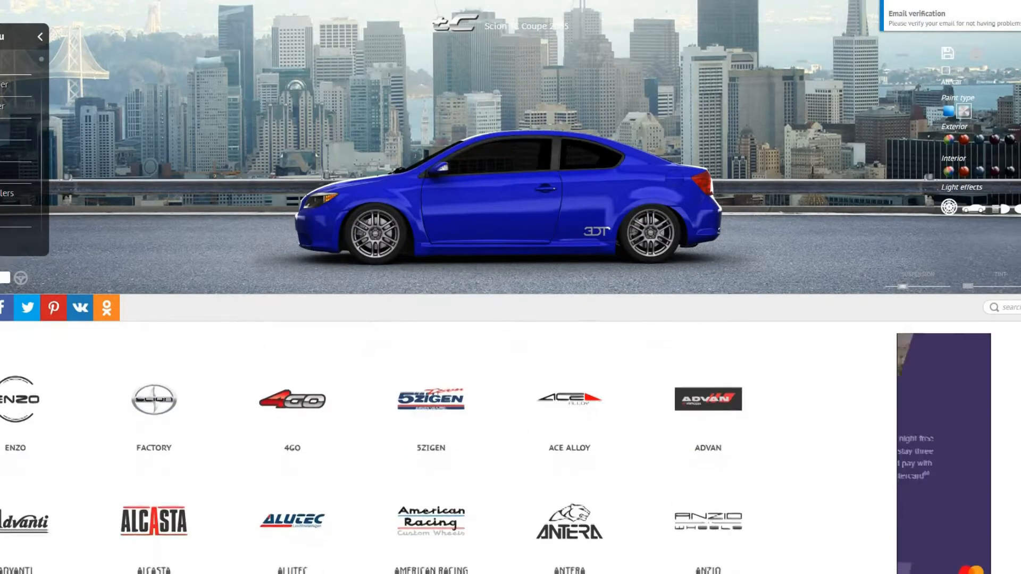
scroll(485, 452, "down", 5)
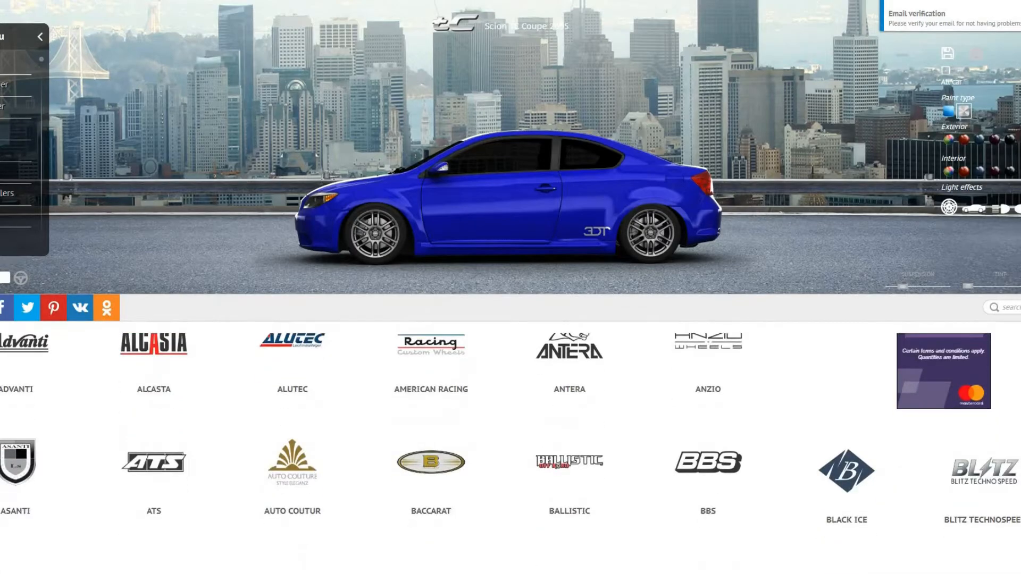
scroll(511, 453, "down", 3)
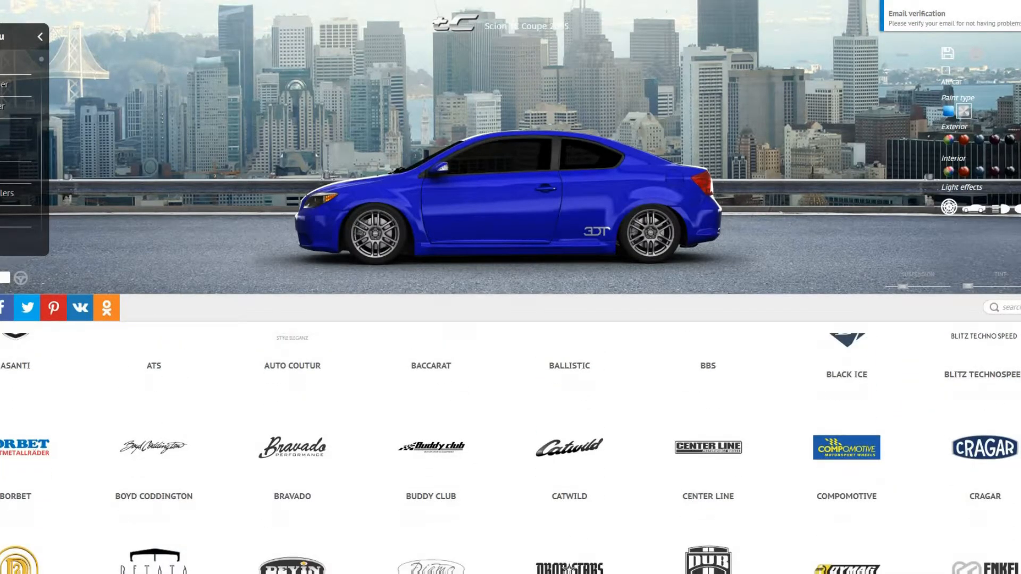
scroll(511, 452, "down", 1)
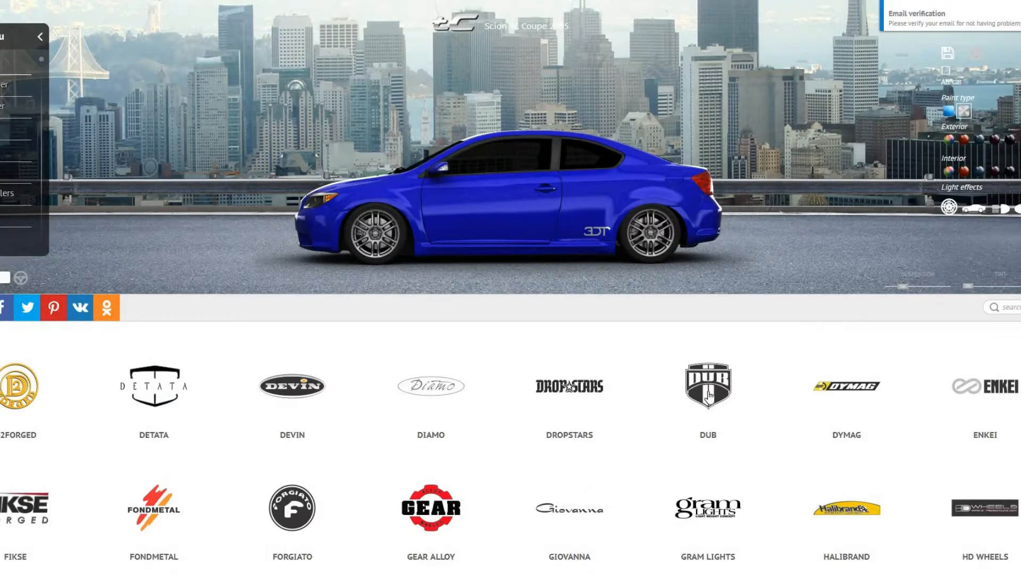
left_click(708, 396)
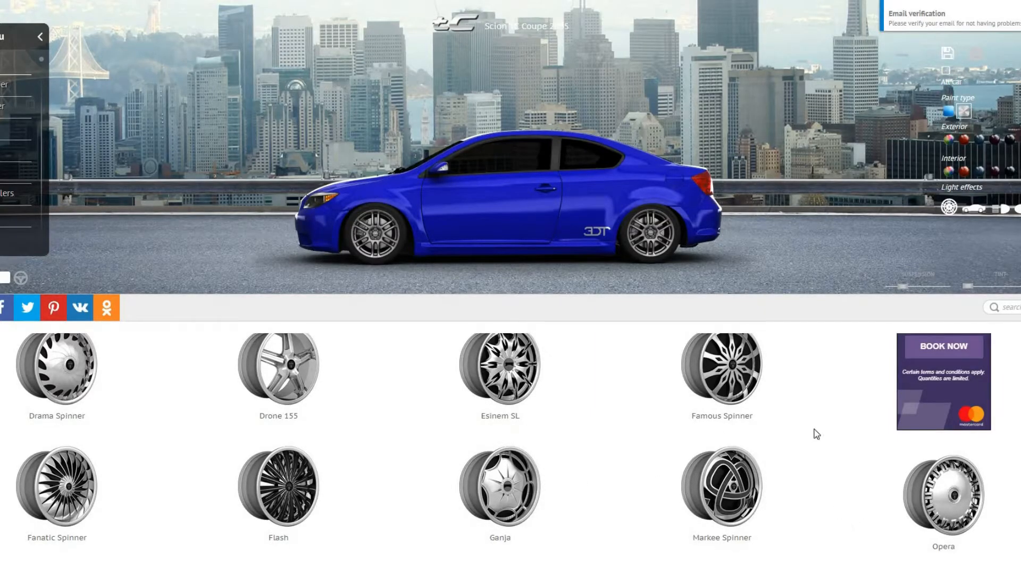
left_click(286, 500)
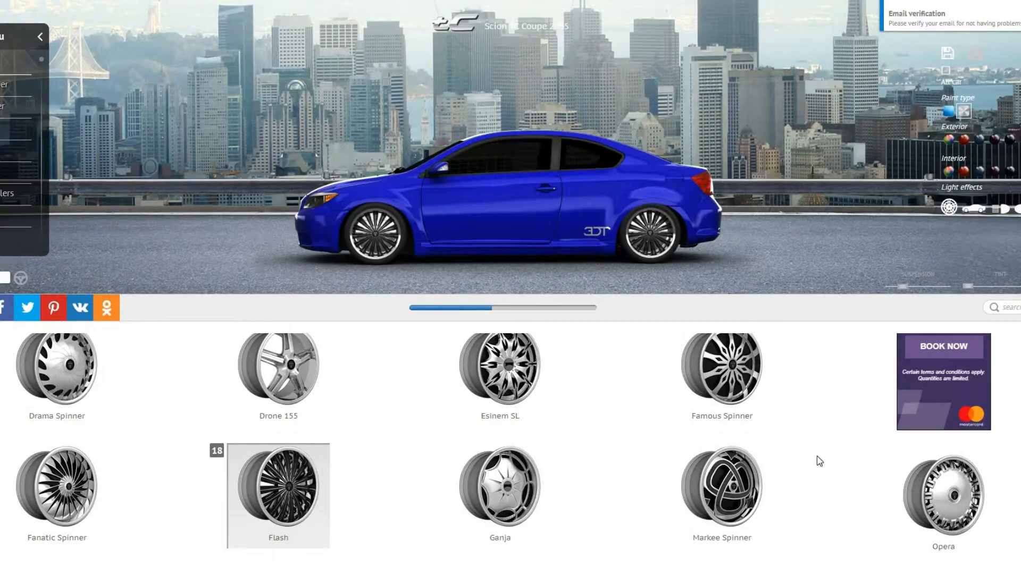
Paint the wheels glossy black and check them from several angles around the car.
scroll(820, 462, "up", 2)
scroll(819, 462, "up", 2)
scroll(809, 266, "up", 3)
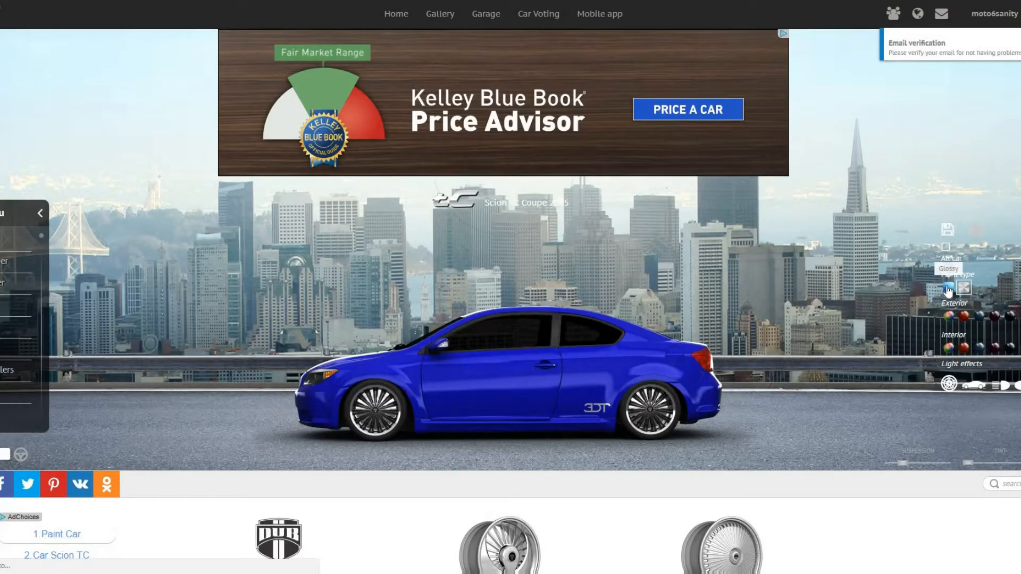
left_click(948, 289)
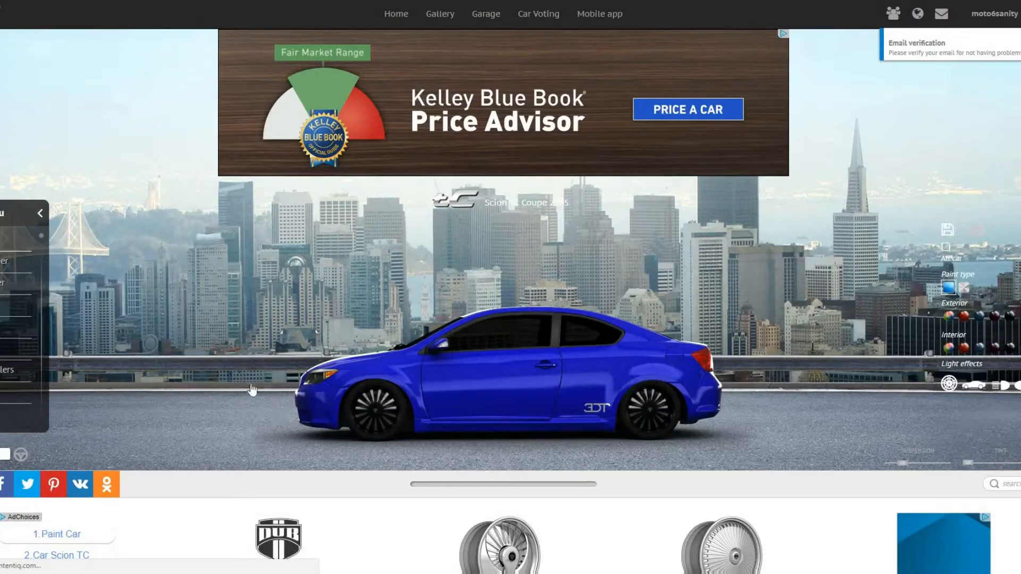
left_click_drag(229, 353, 401, 369)
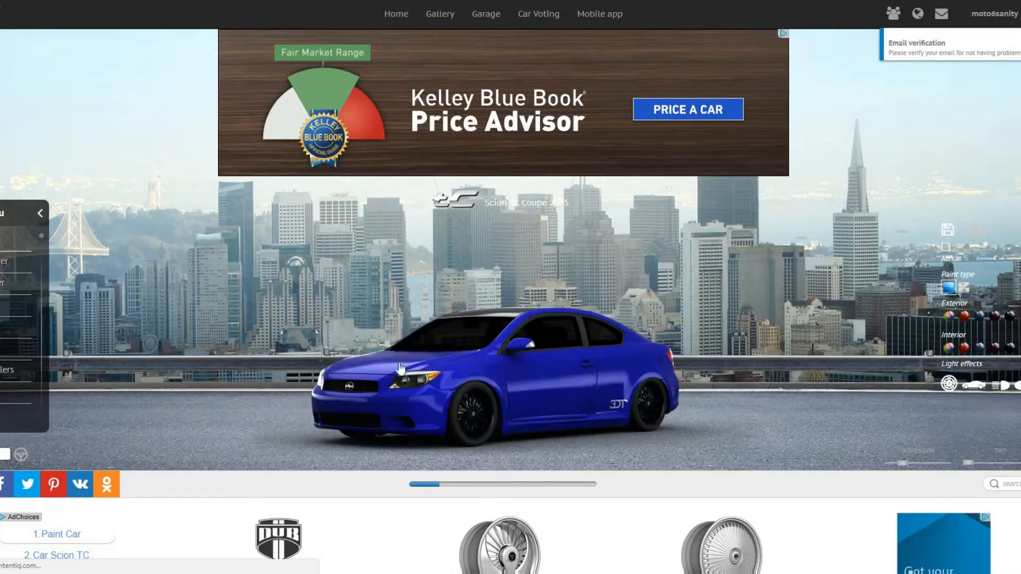
left_click_drag(588, 388, 742, 377)
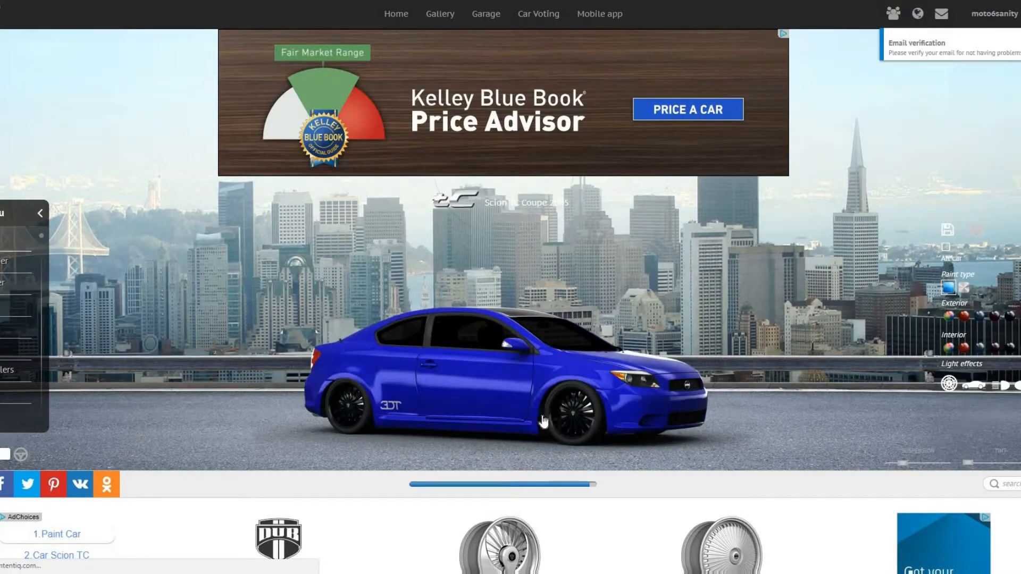
left_click_drag(316, 373, 231, 375)
Replace the factory front bumper with the Custom one and view it from the car's side.
left_click_drag(739, 372, 757, 398)
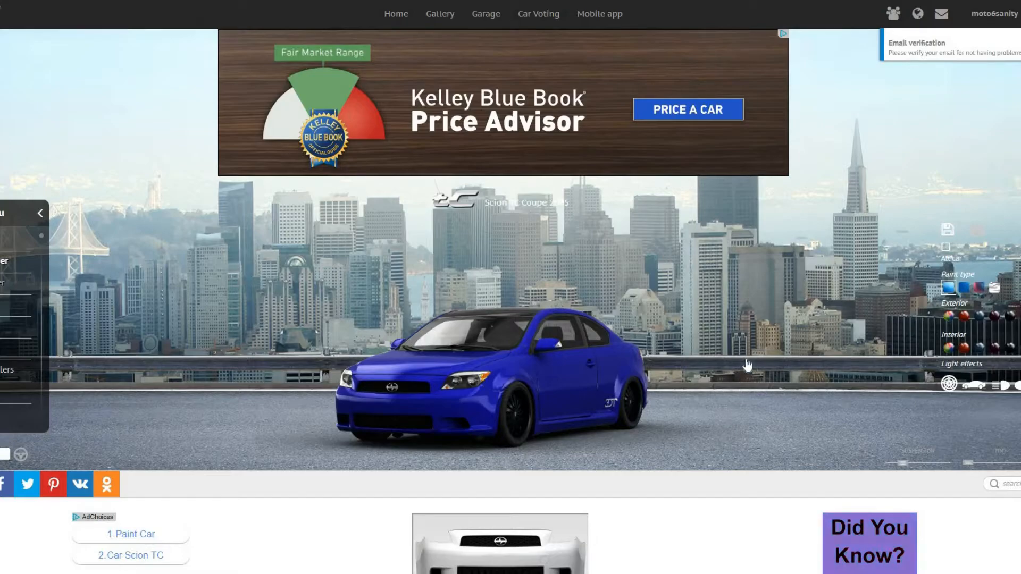
scroll(746, 361, "down", 2)
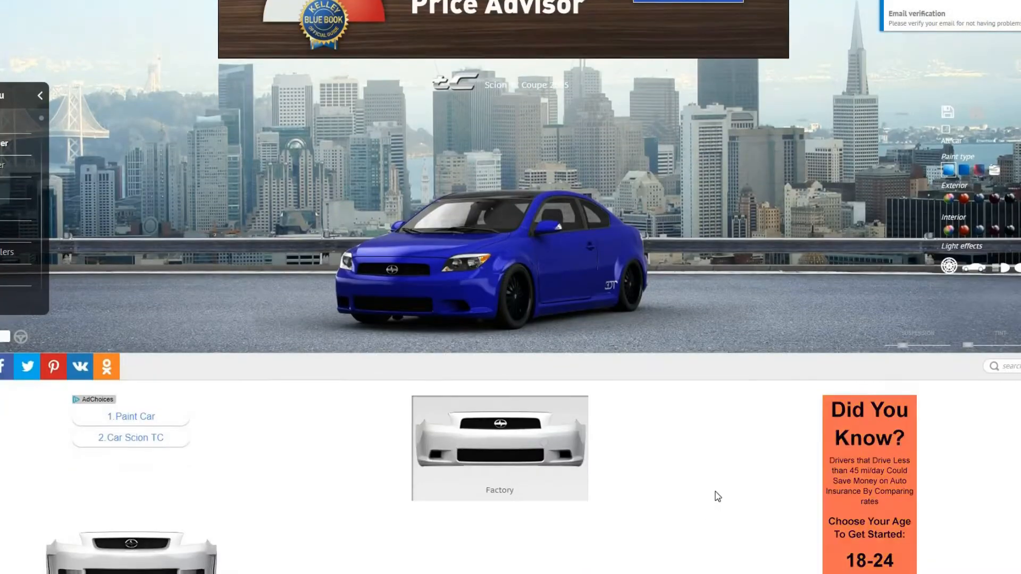
scroll(715, 489, "down", 1)
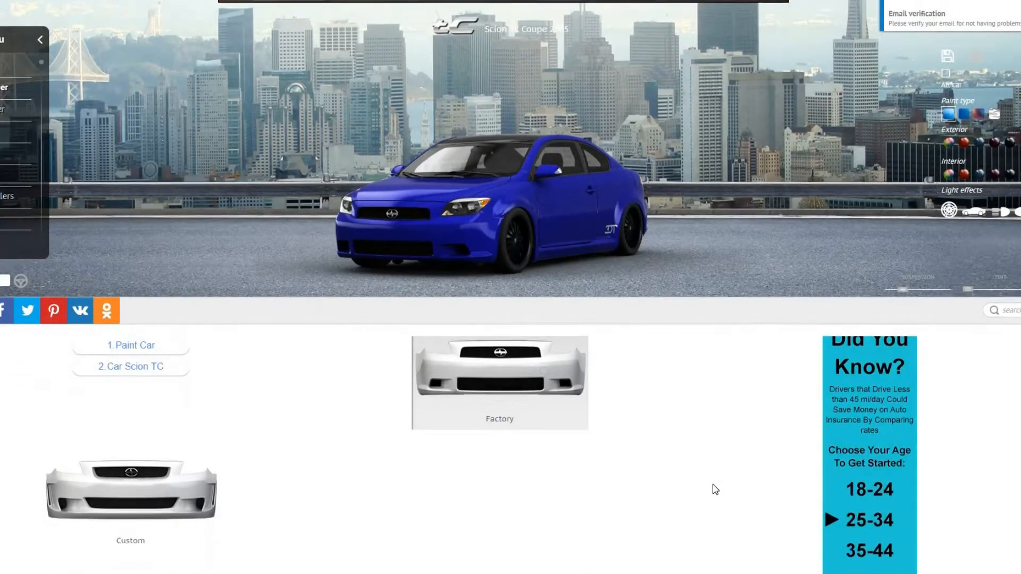
left_click(163, 503)
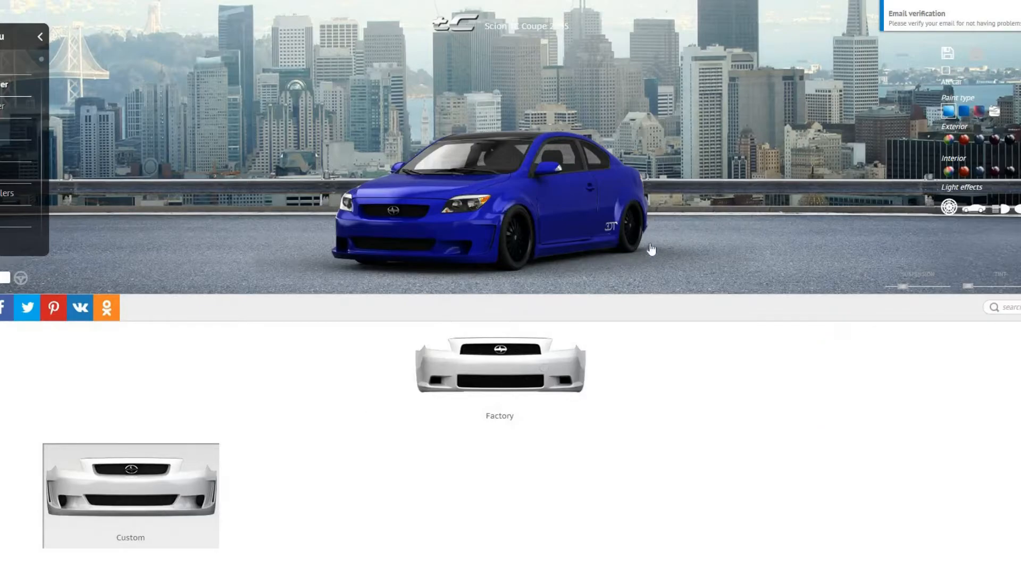
left_click_drag(741, 235, 683, 244)
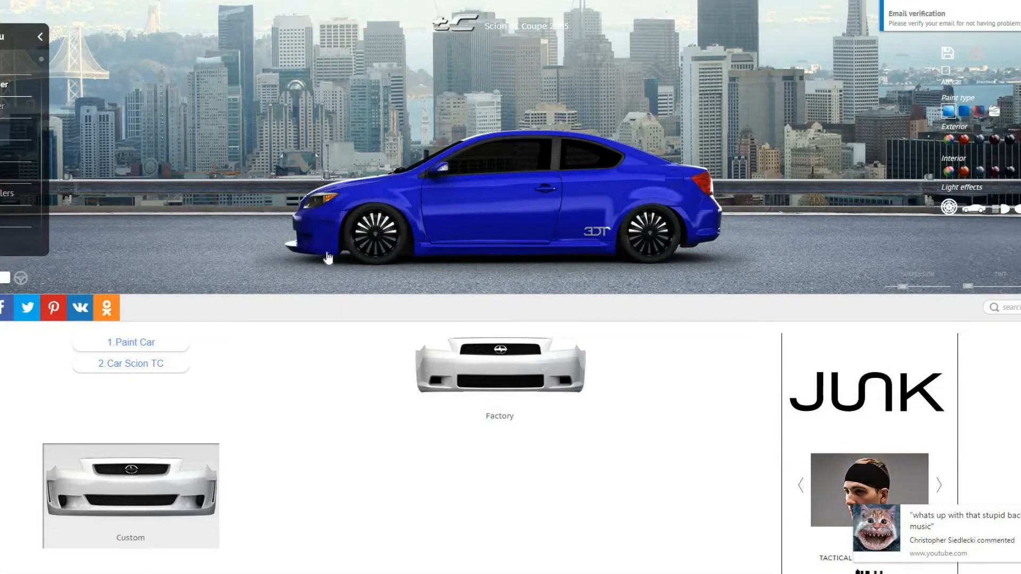
Replace the factory rear bumper with the Custom one and view it from the car's side.
left_click_drag(211, 234, 387, 263)
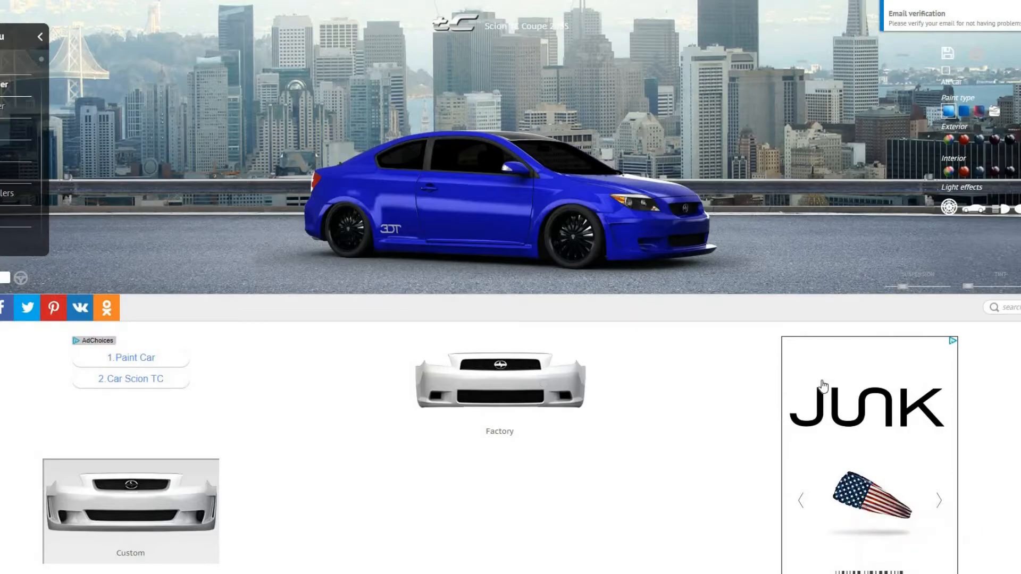
left_click_drag(219, 229, 251, 230)
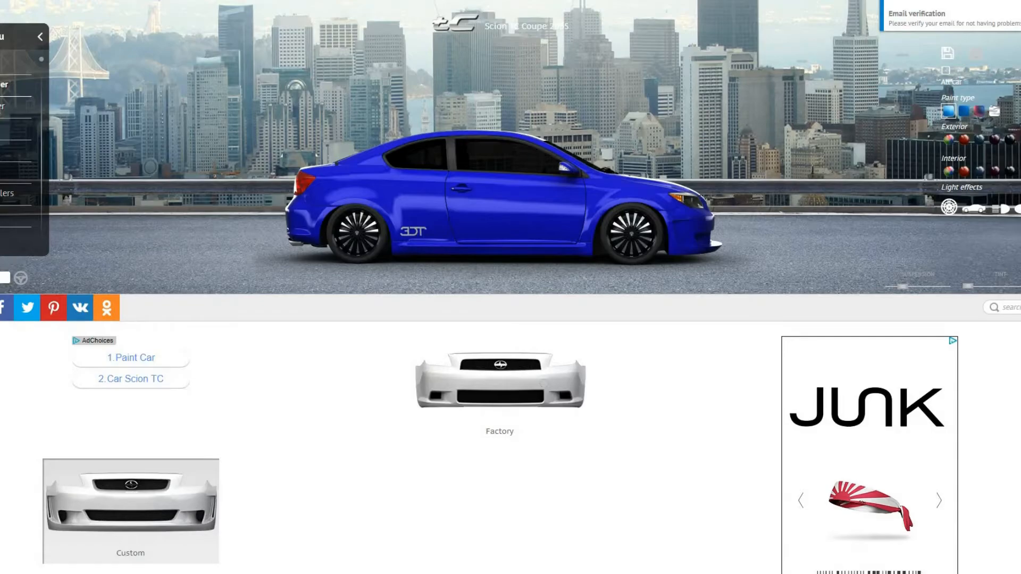
left_click(3, 107)
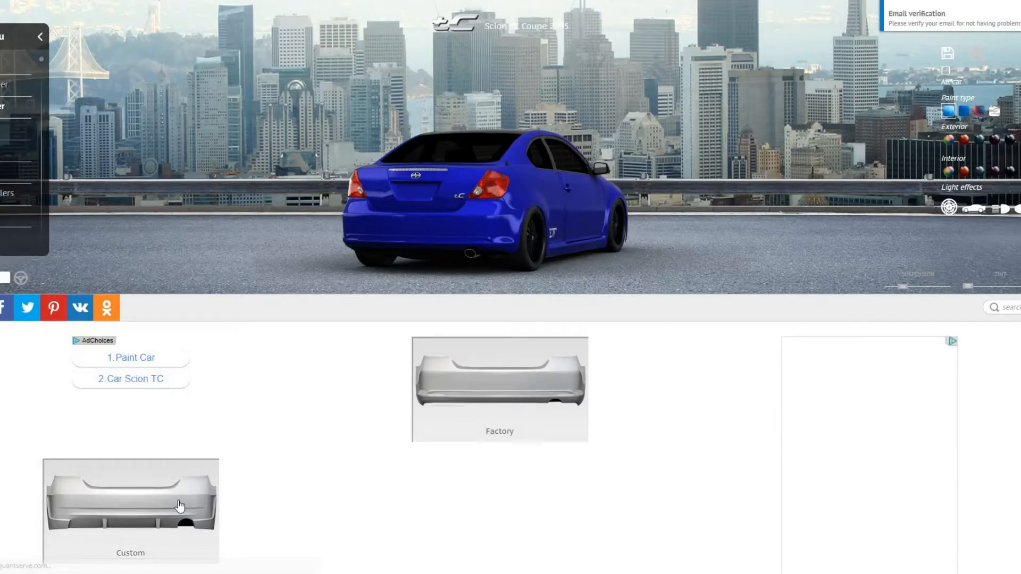
left_click(180, 506)
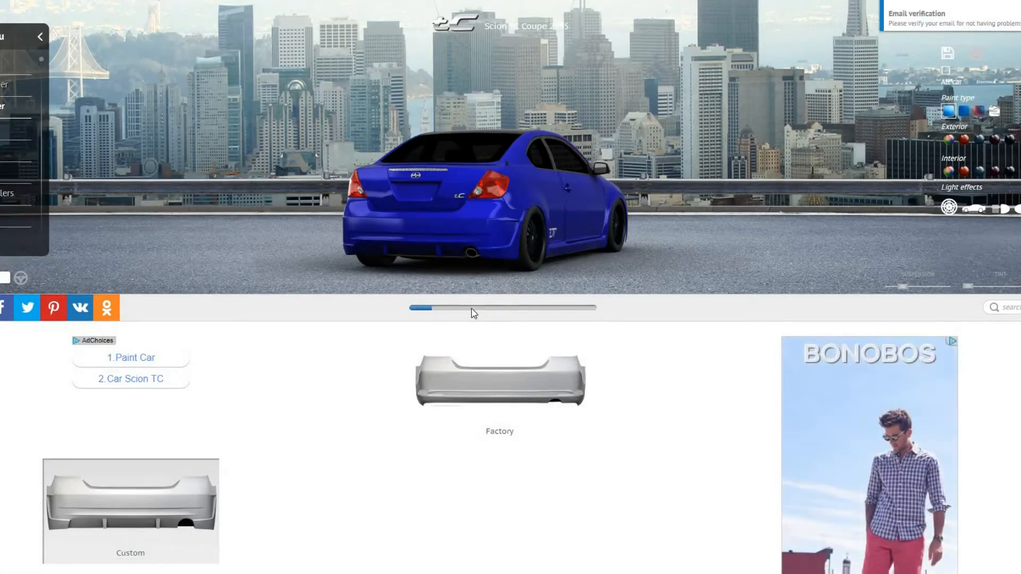
left_click_drag(657, 250, 557, 270)
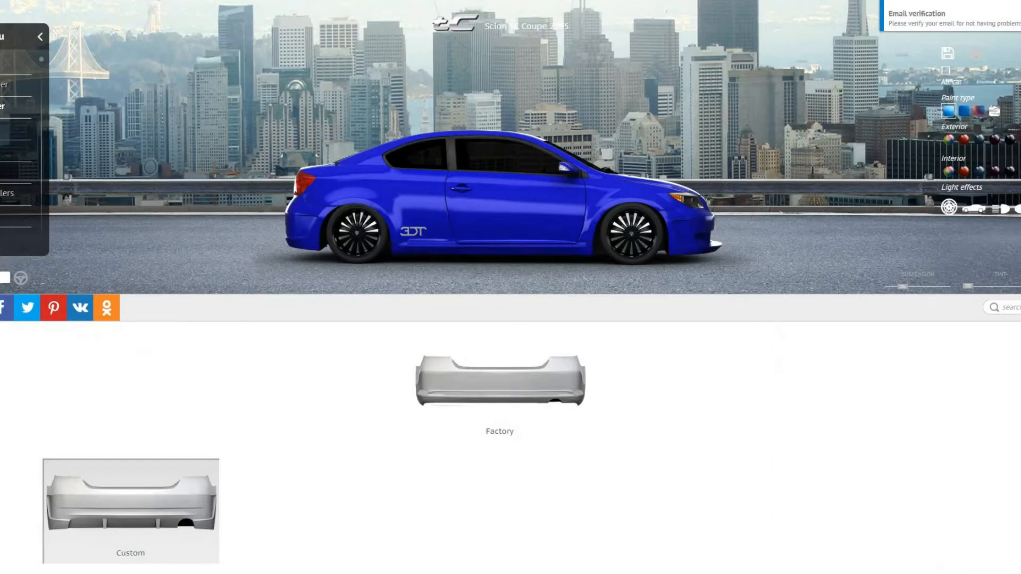
Replace the factory side skirts with the Custom ones and inspect them from the car's front angle.
left_click(11, 128)
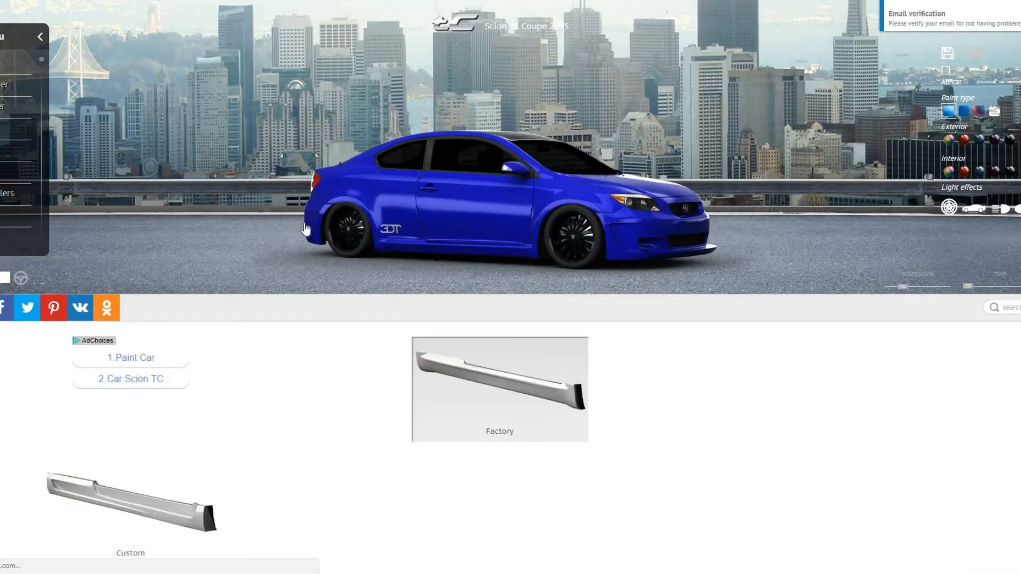
left_click(176, 524)
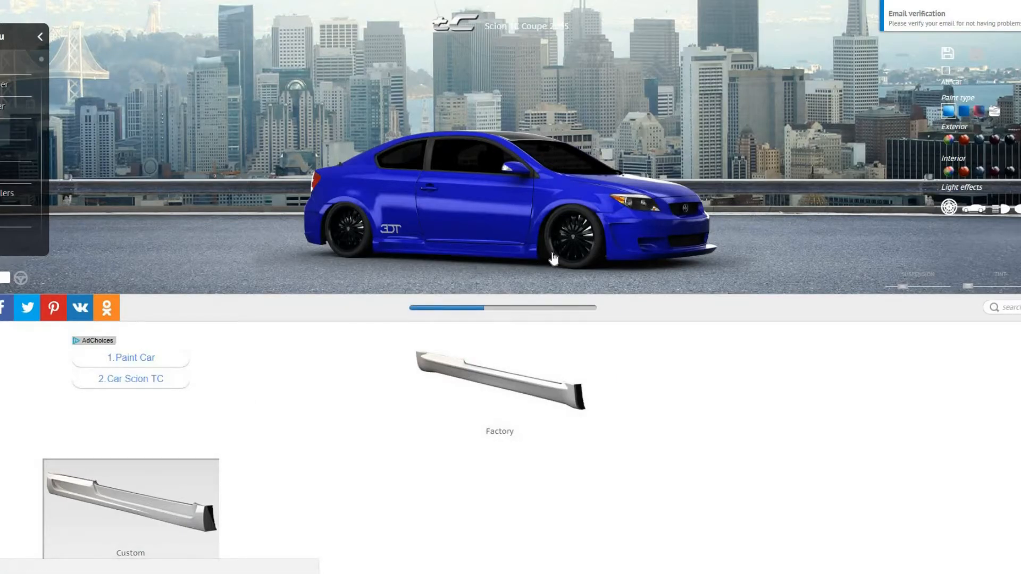
left_click_drag(512, 224, 489, 244)
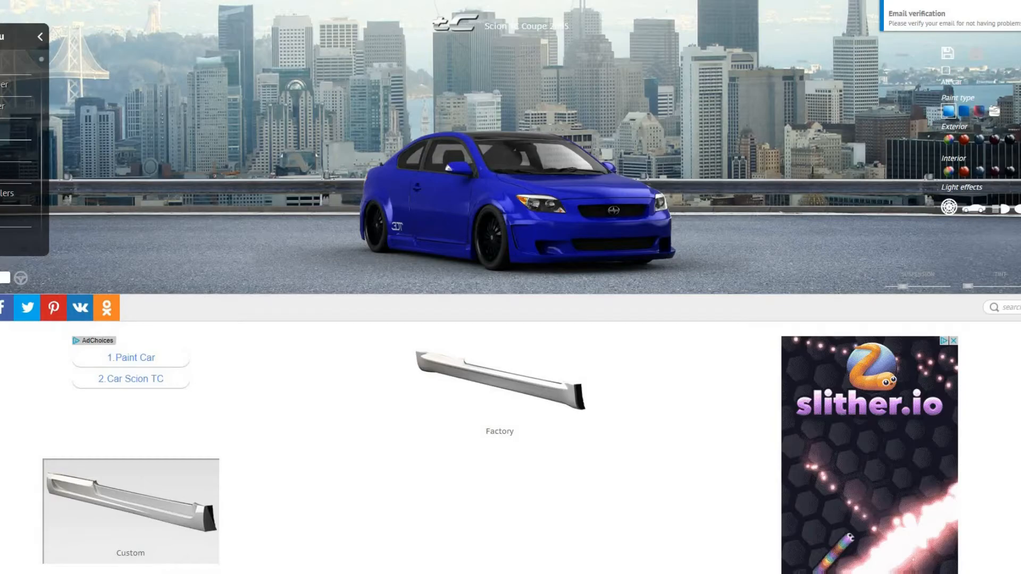
Replace both the factory headlights and the factory taillights with the dark Factory 2 versions.
left_click(3, 150)
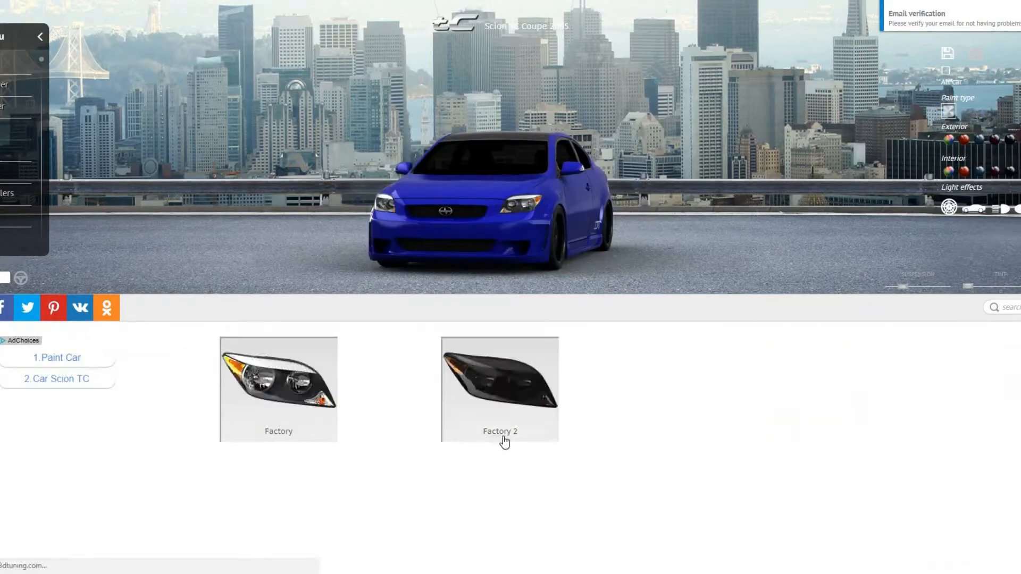
scroll(405, 423, "down", 5)
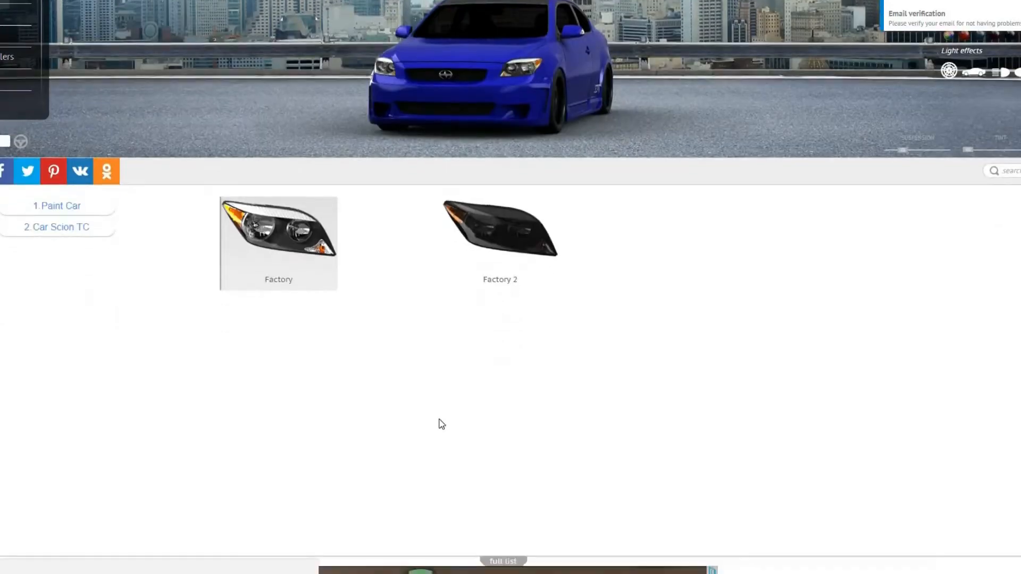
scroll(508, 413, "up", 5)
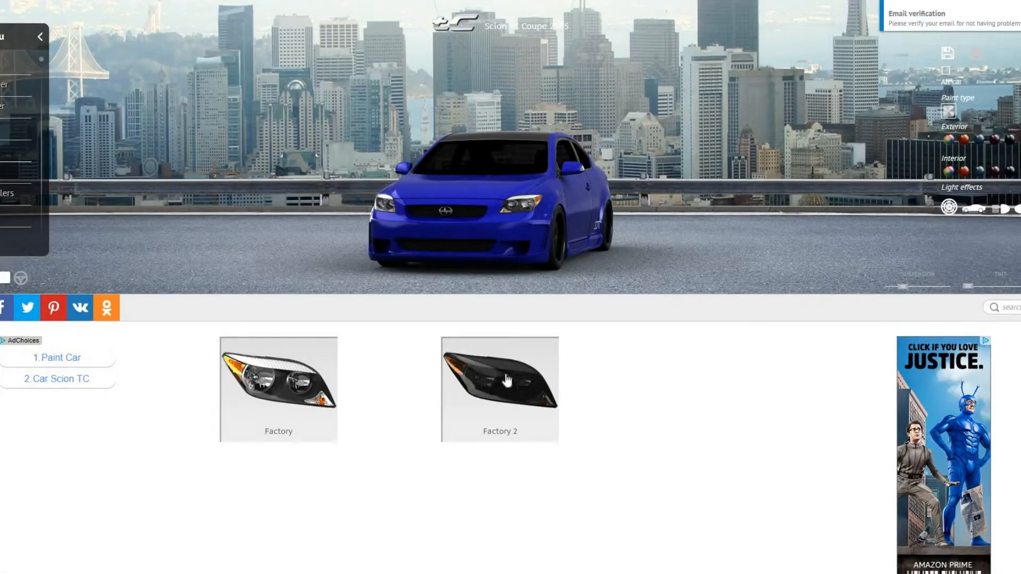
left_click(507, 380)
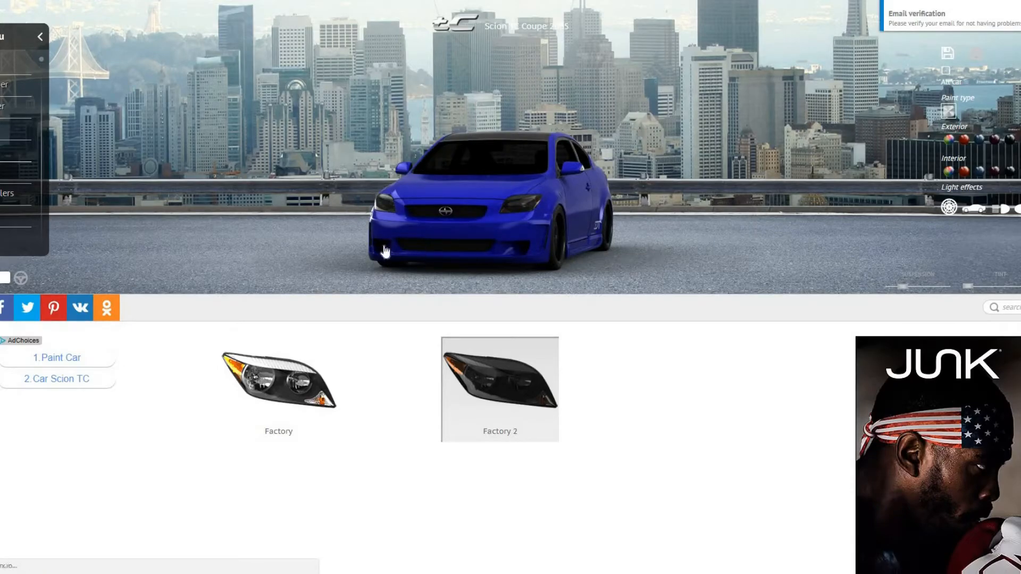
left_click_drag(309, 238, 381, 249)
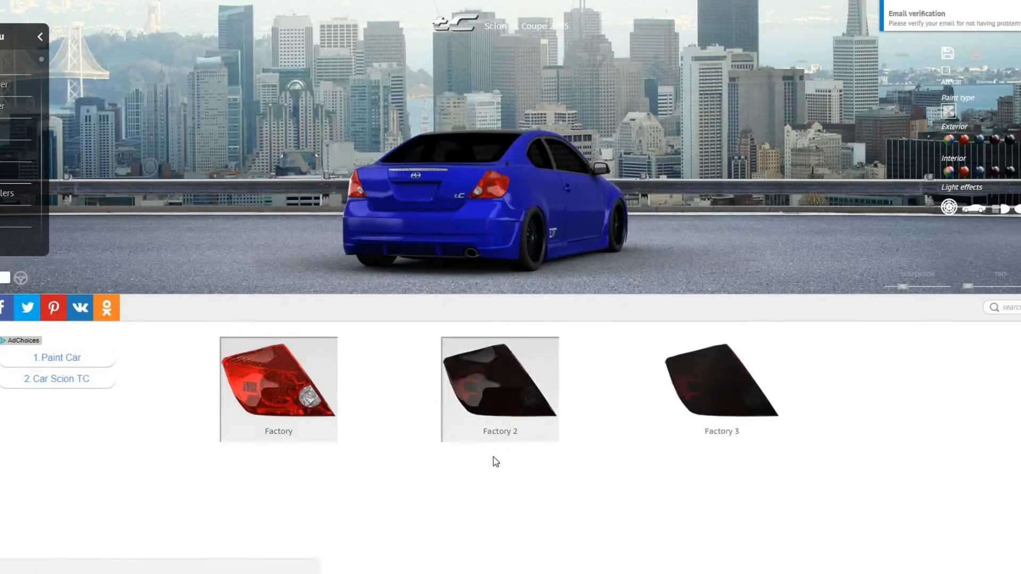
left_click(498, 402)
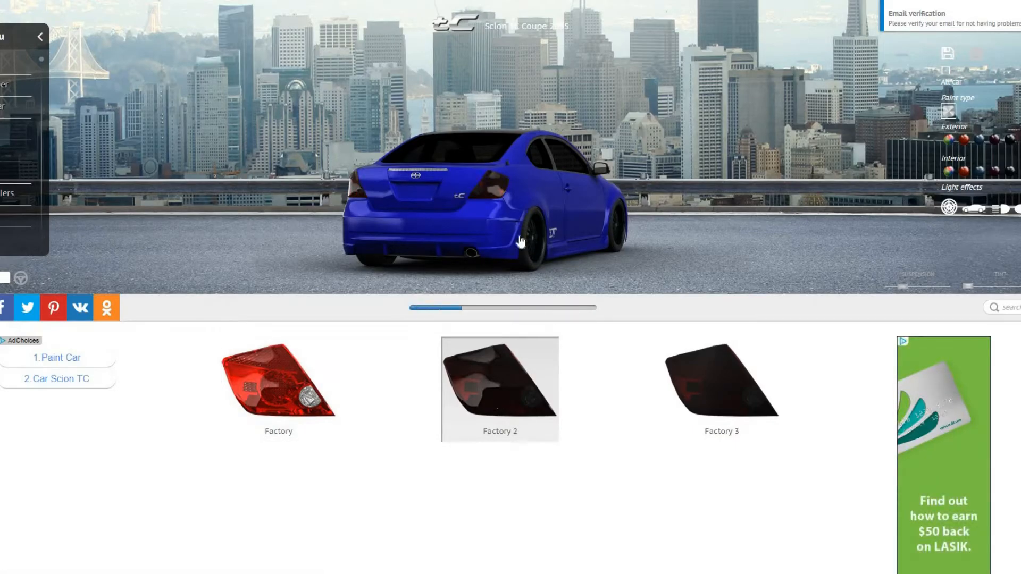
left_click_drag(694, 249, 559, 257)
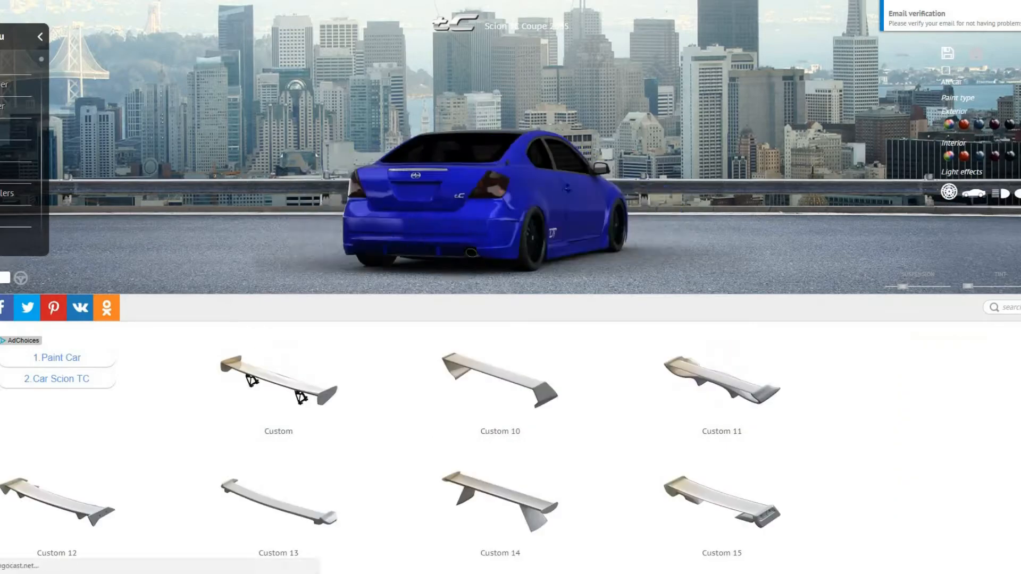
Browse the spoilers and try Custom, Custom 10 and Custom 11 on the car in side view.
scroll(513, 392, "down", 2)
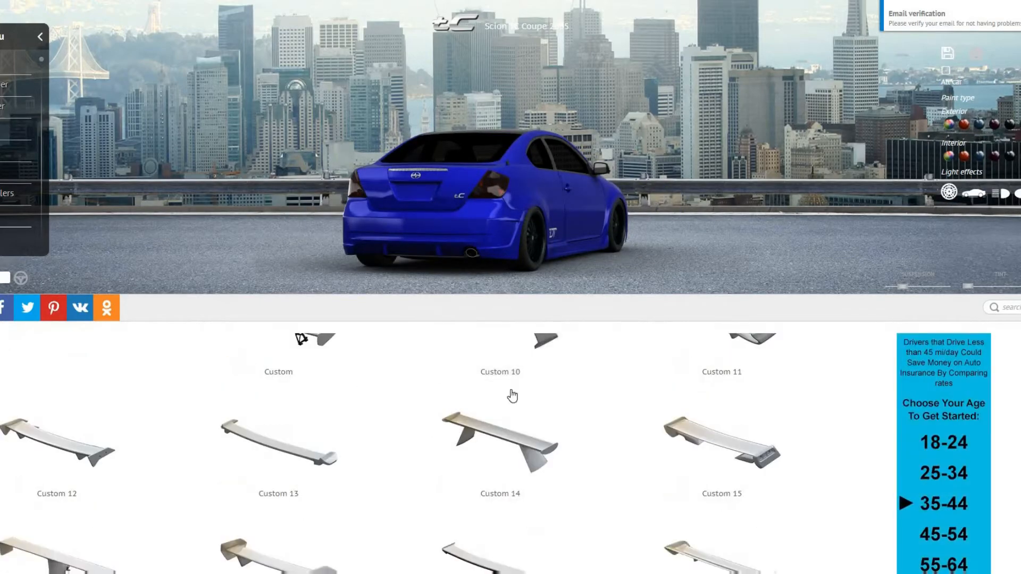
scroll(512, 394, "up", 2)
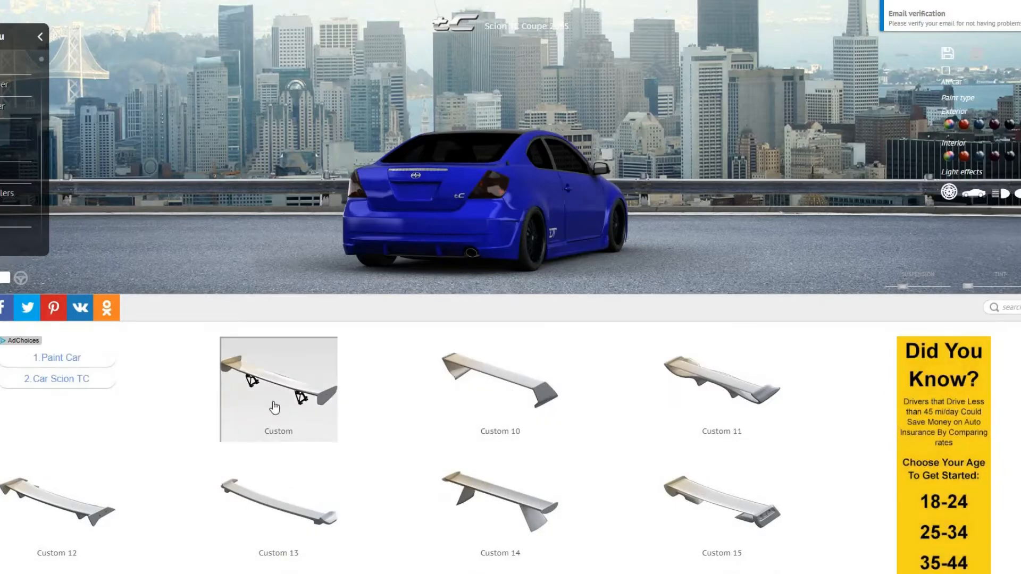
left_click(275, 407)
left_click_drag(676, 231, 446, 251)
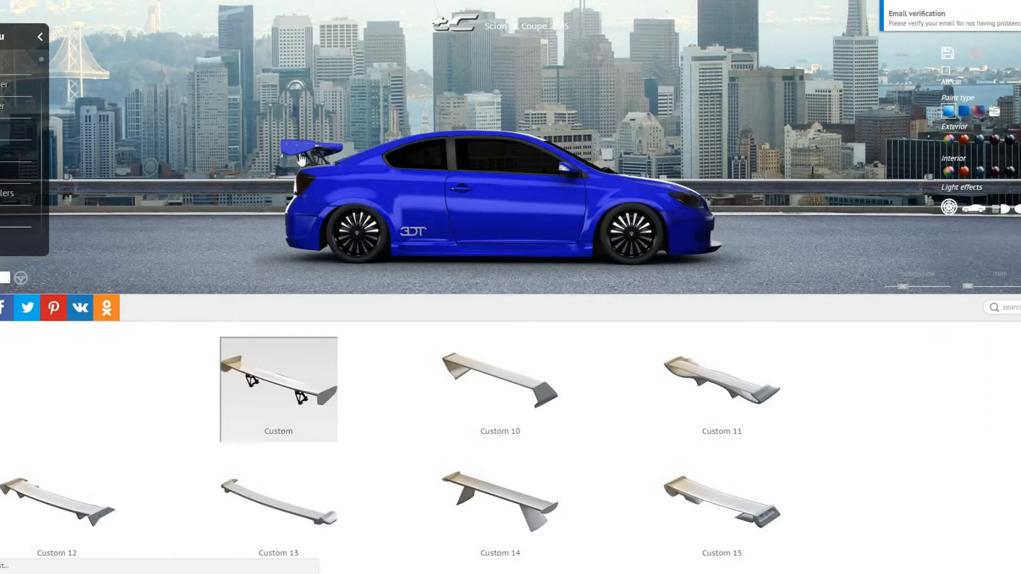
left_click(510, 392)
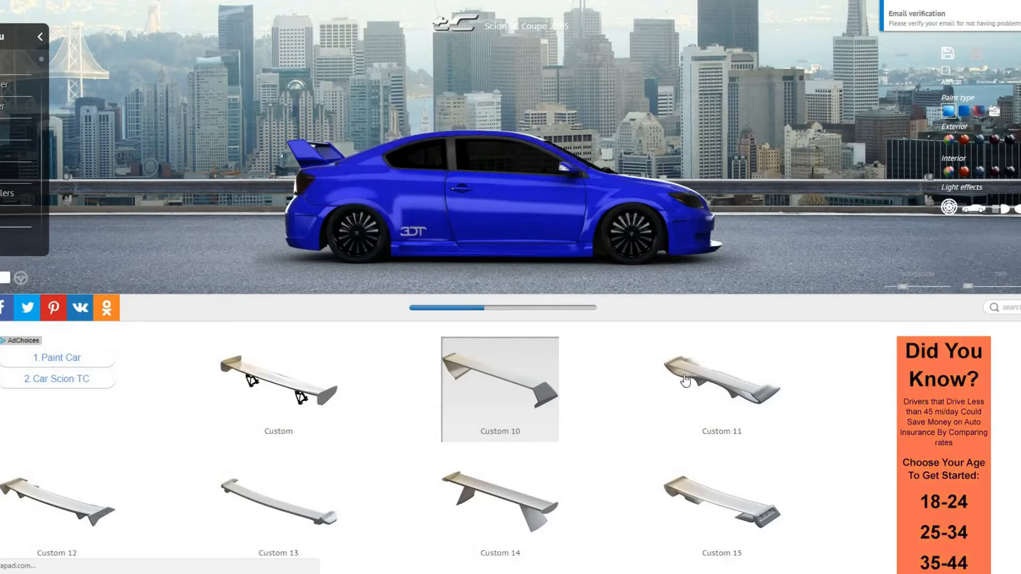
left_click(728, 398)
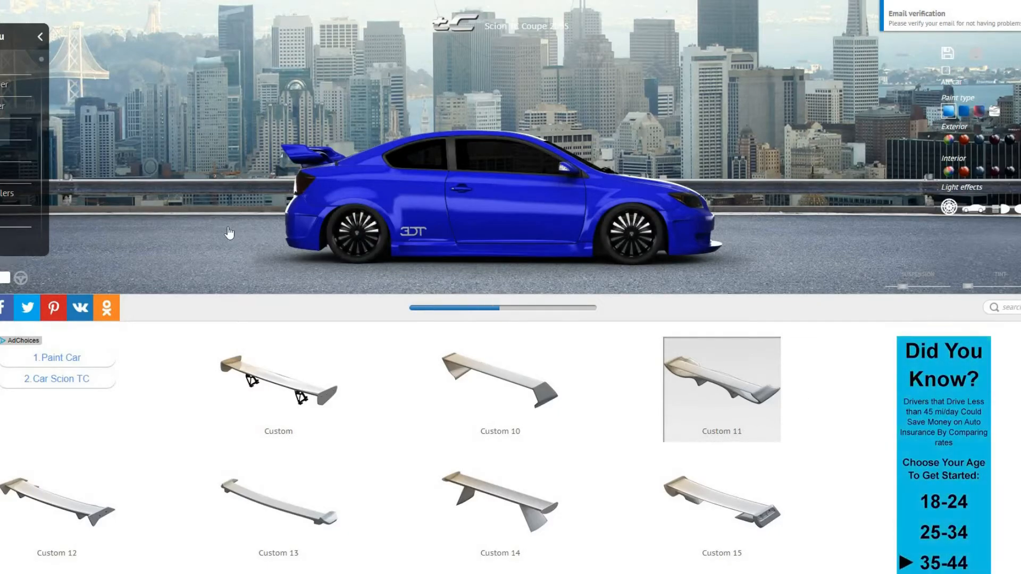
left_click_drag(228, 234, 304, 242)
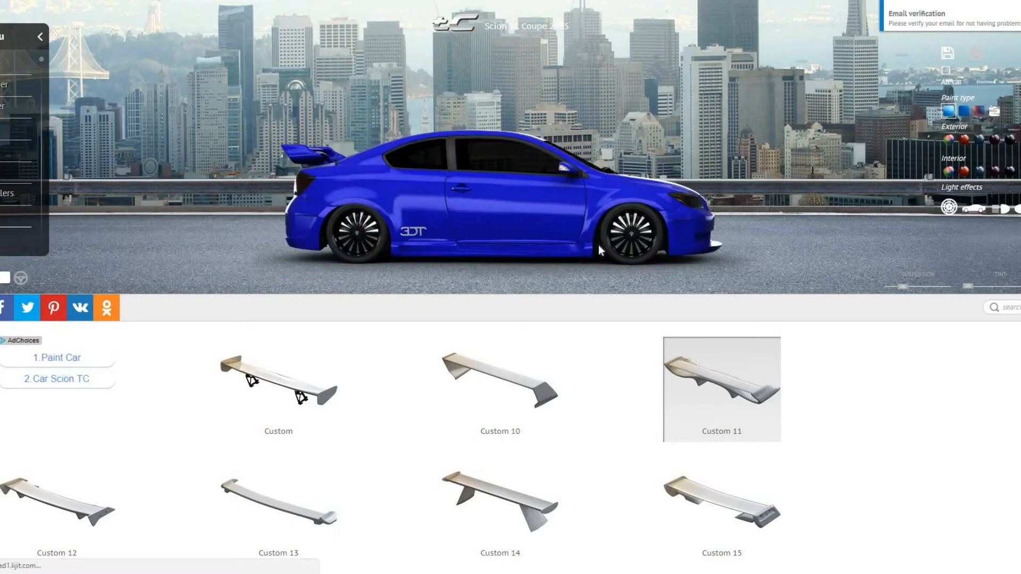
Try the Custom 12, Custom 13 and Custom 14 spoilers, rotating the car to judge each one.
left_click(94, 508)
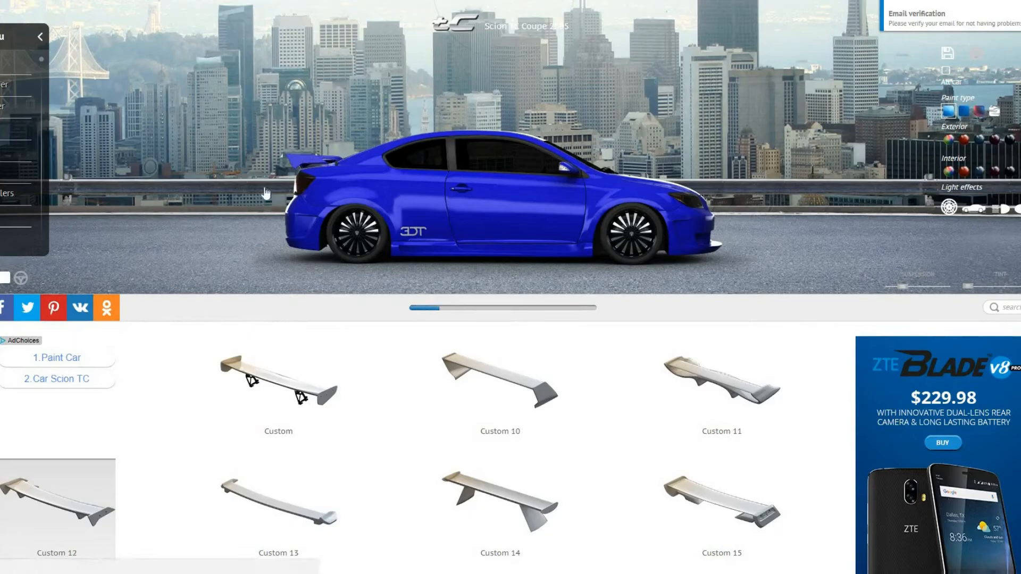
left_click_drag(255, 223, 457, 244)
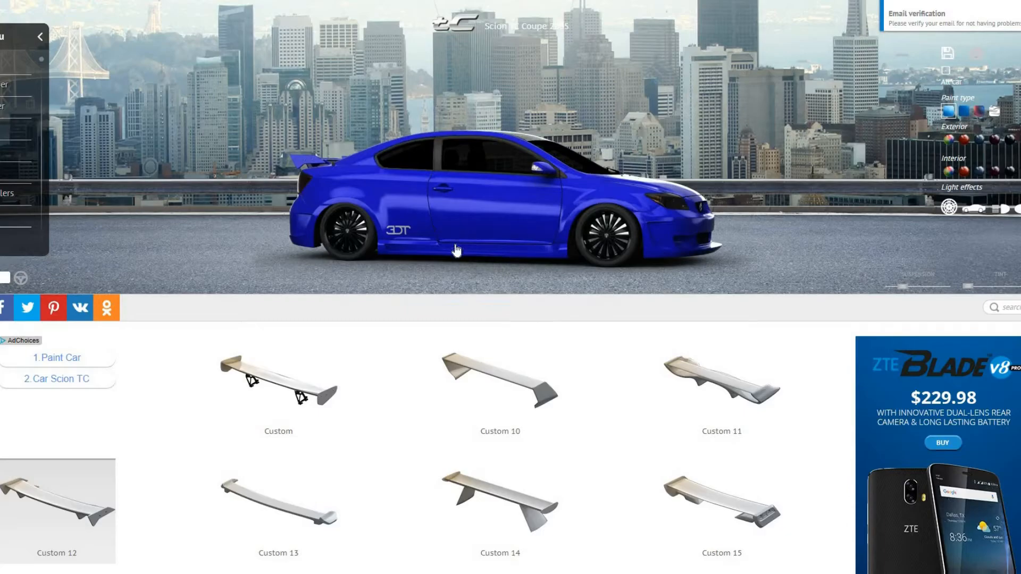
left_click(283, 519)
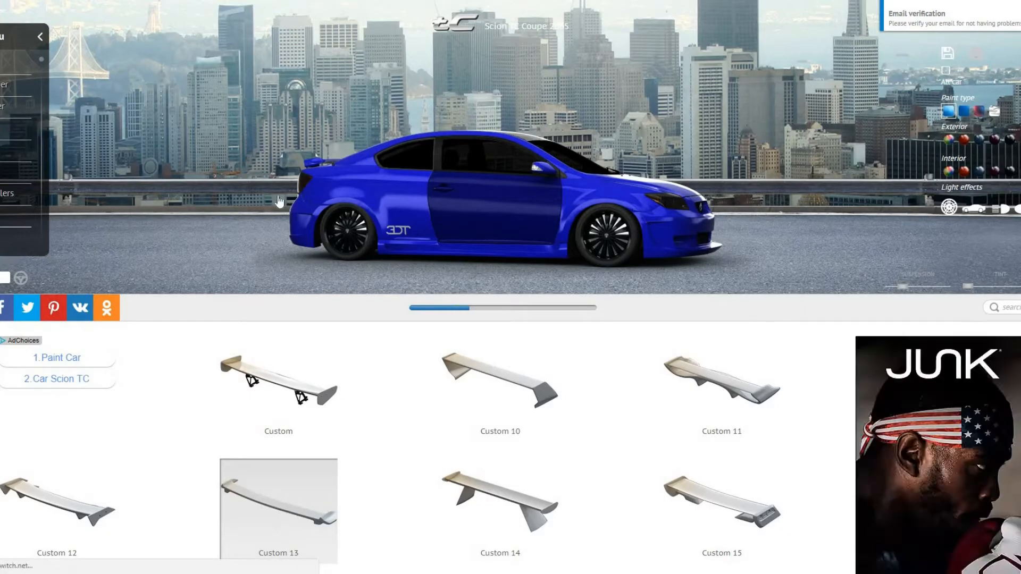
left_click_drag(256, 213, 280, 233)
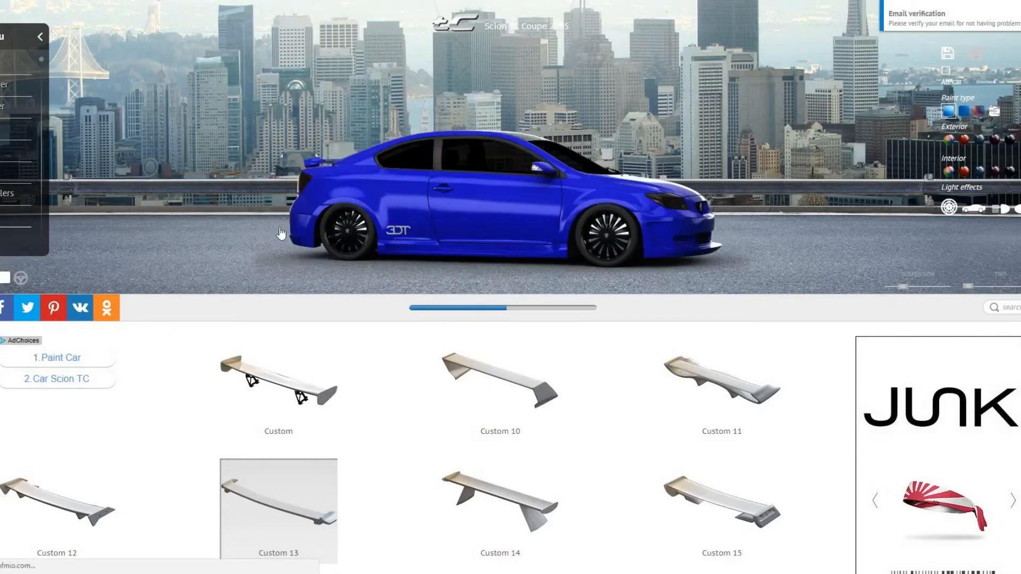
left_click(527, 507)
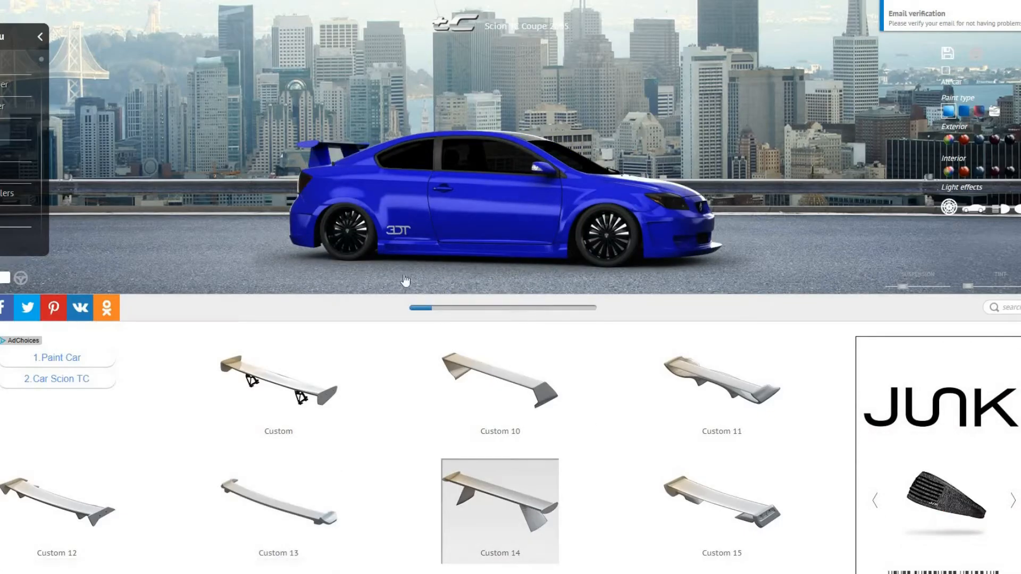
left_click_drag(251, 235, 383, 242)
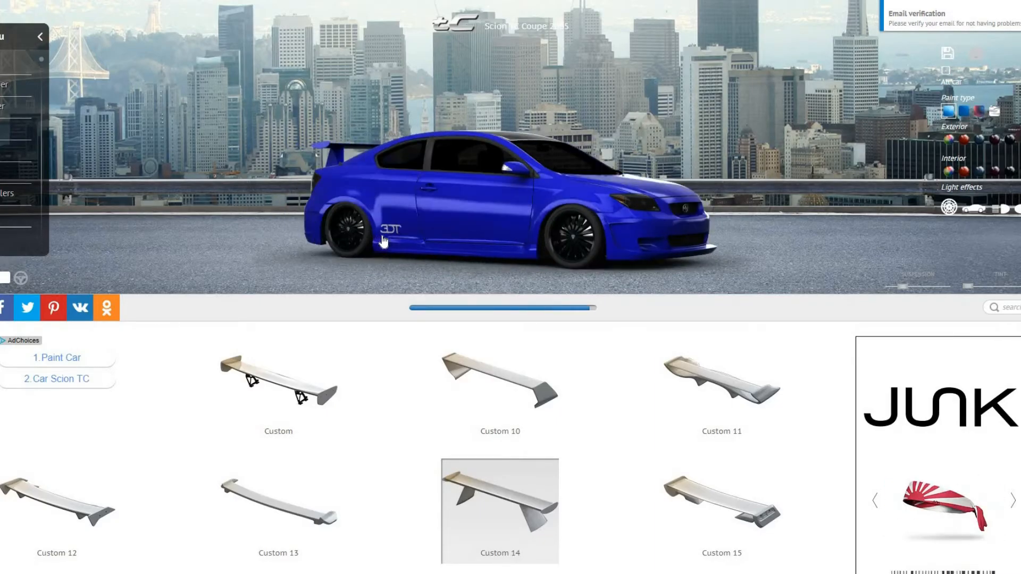
Compare the Custom spoiler once more, fit the Custom 11 spoiler instead and view it from the side.
left_click(303, 386)
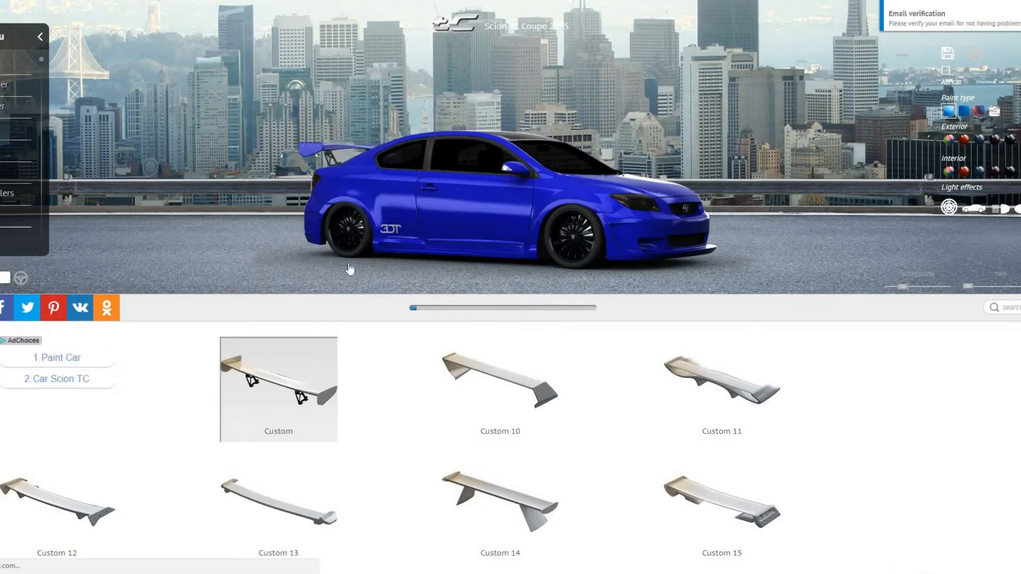
left_click_drag(346, 251, 410, 255)
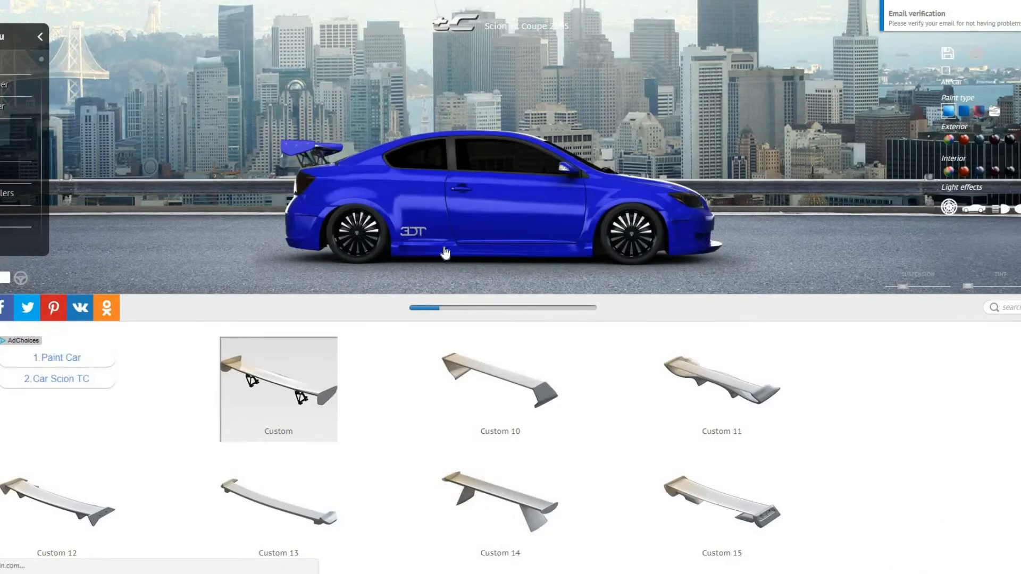
left_click_drag(493, 248, 435, 244)
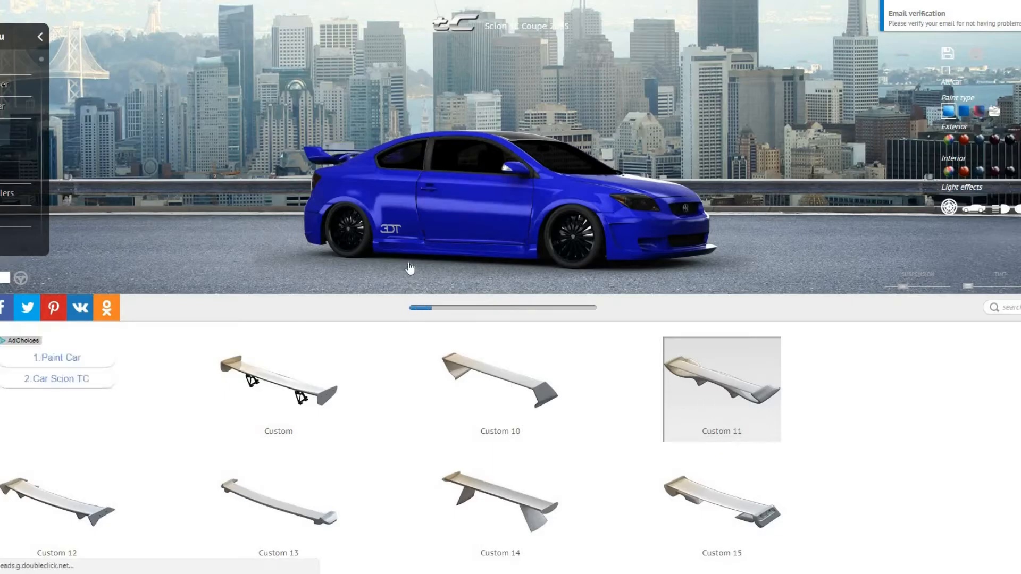
left_click_drag(392, 251, 472, 266)
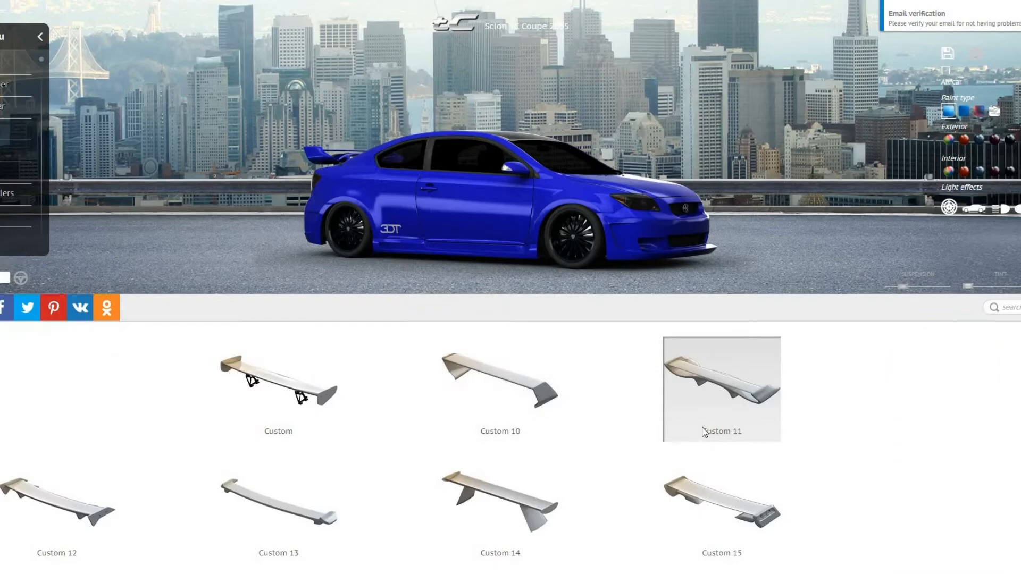
left_click_drag(253, 222, 292, 223)
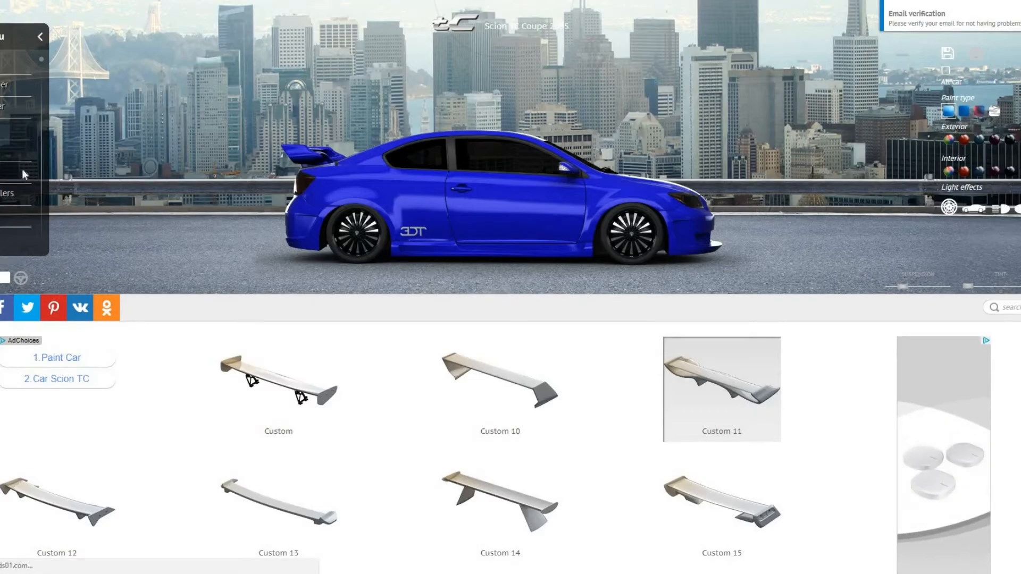
Replace the factory hood with the Custom scooped one and view the car head-on.
left_click_drag(42, 64, 45, 140)
left_click(10, 217)
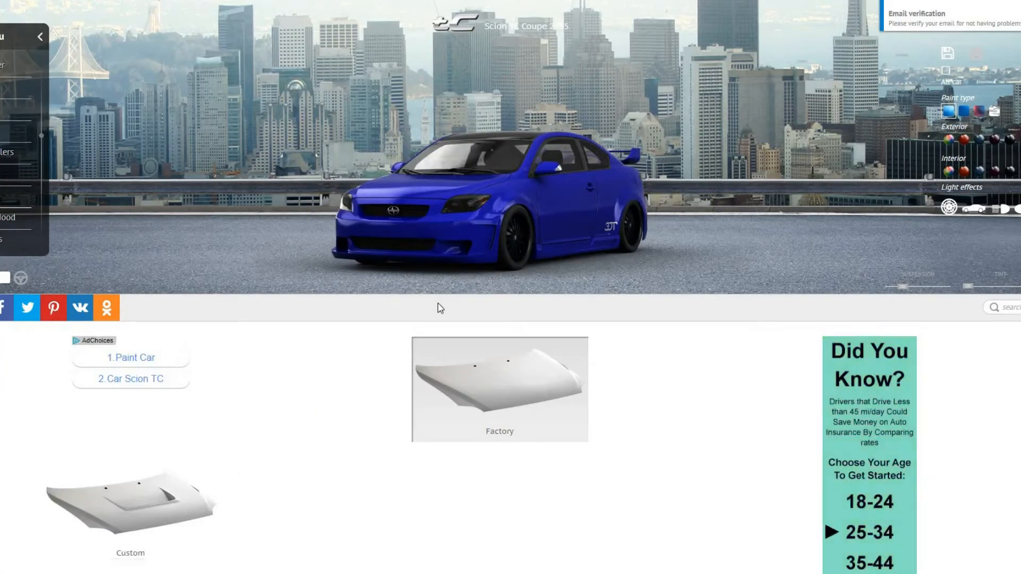
left_click(169, 527)
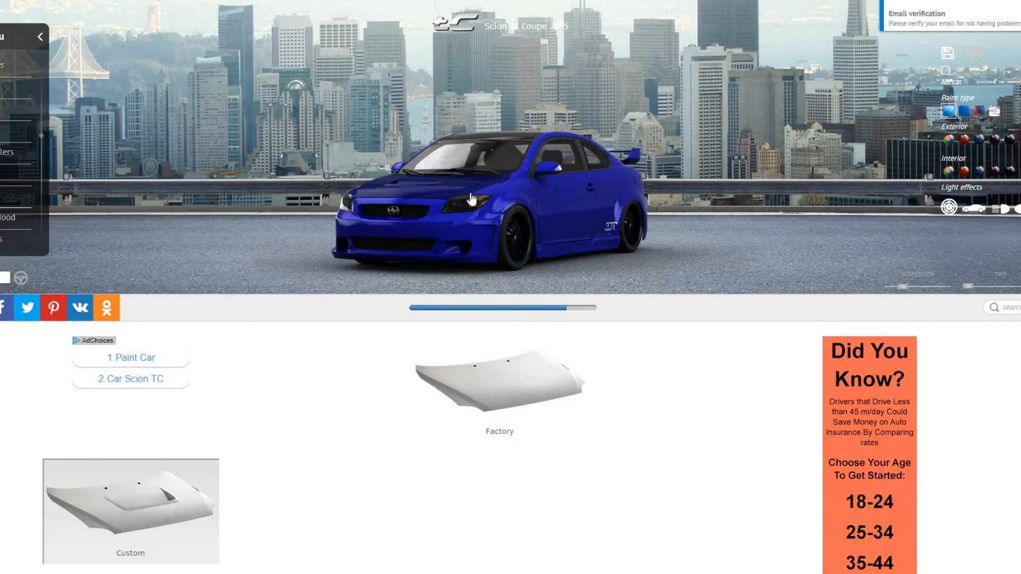
left_click_drag(609, 219, 661, 238)
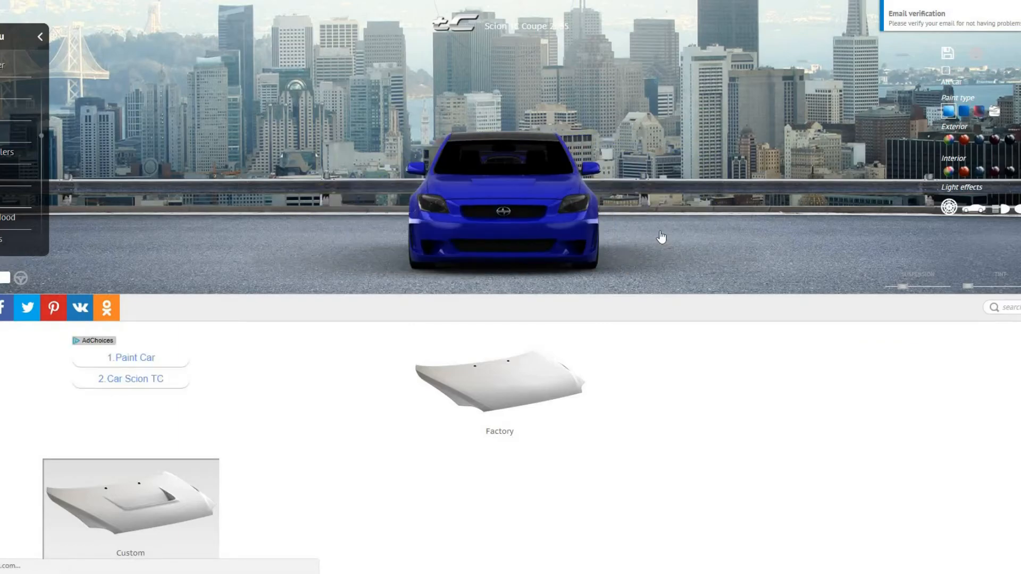
Browse the hood scoops, fit the Custom 5 scoop on the car and rotate it to check the scoop from both sides.
left_click_drag(518, 237, 489, 250)
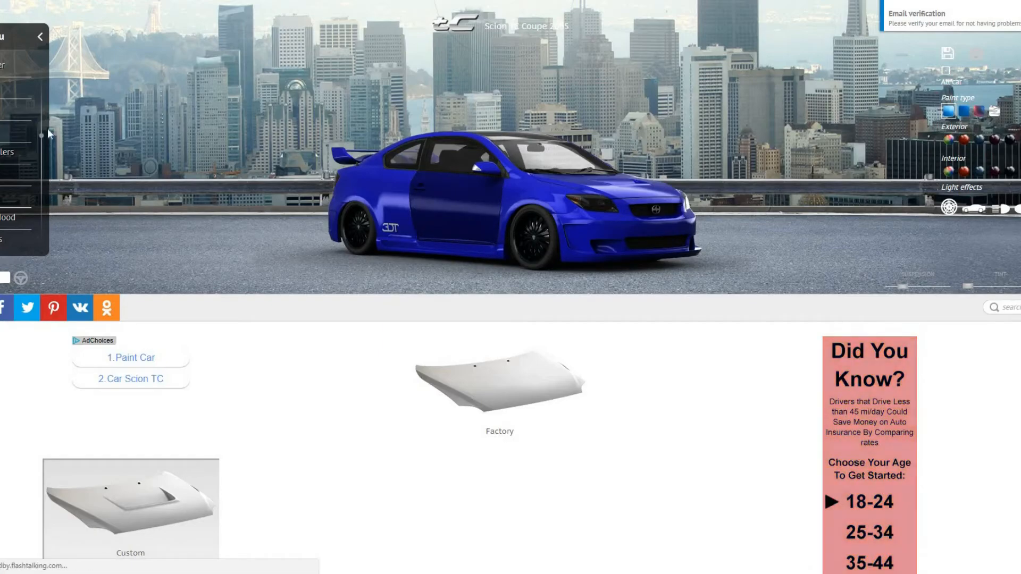
left_click_drag(41, 145, 41, 173)
left_click(6, 198)
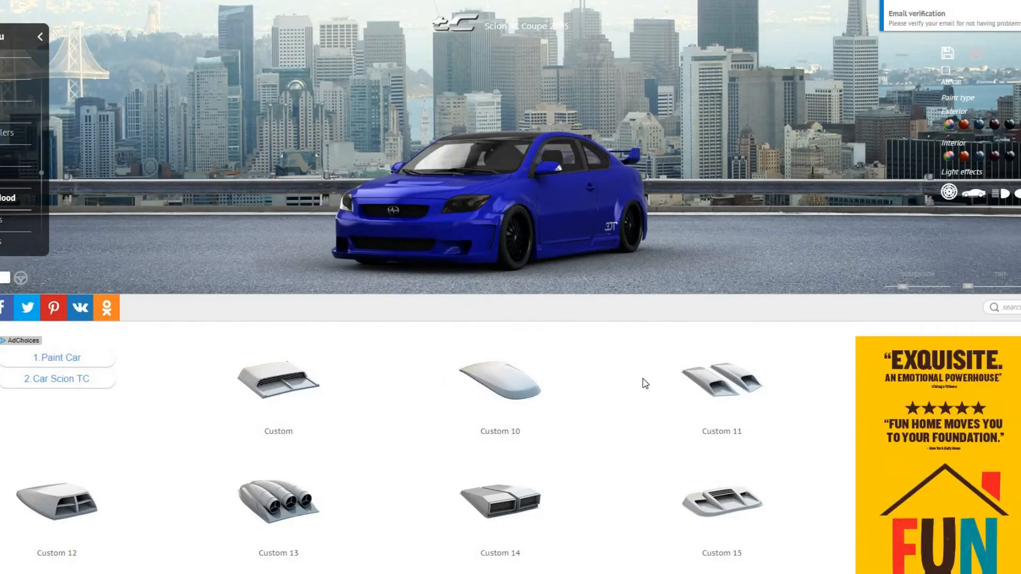
scroll(644, 382, "down", 3)
scroll(645, 383, "down", 4)
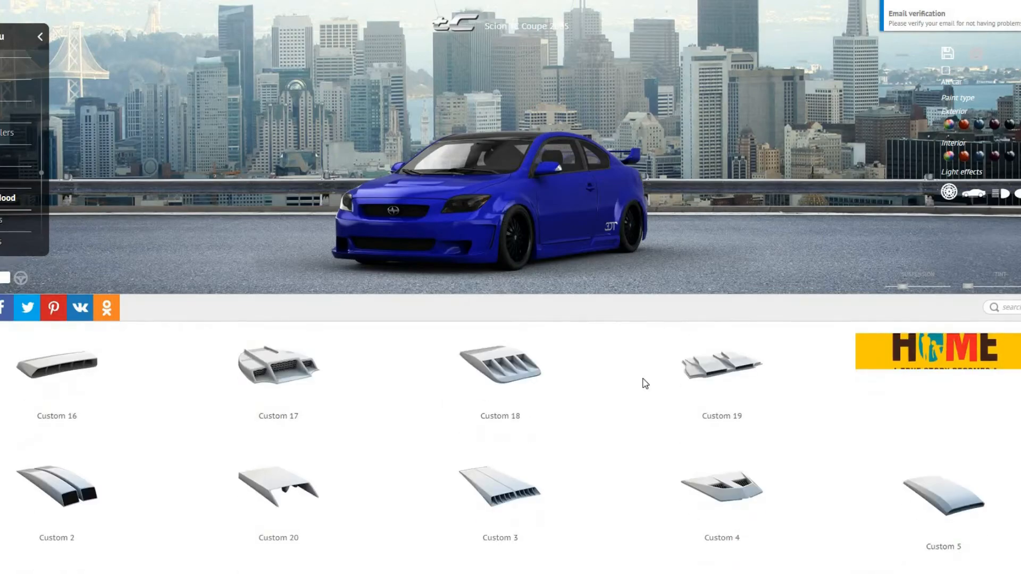
scroll(645, 383, "down", 1)
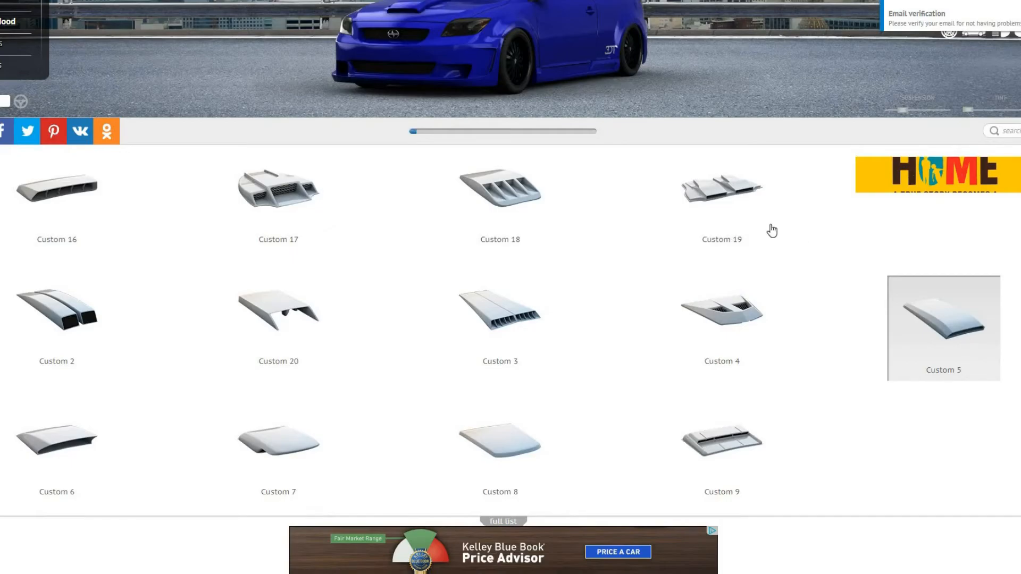
scroll(768, 222, "up", 5)
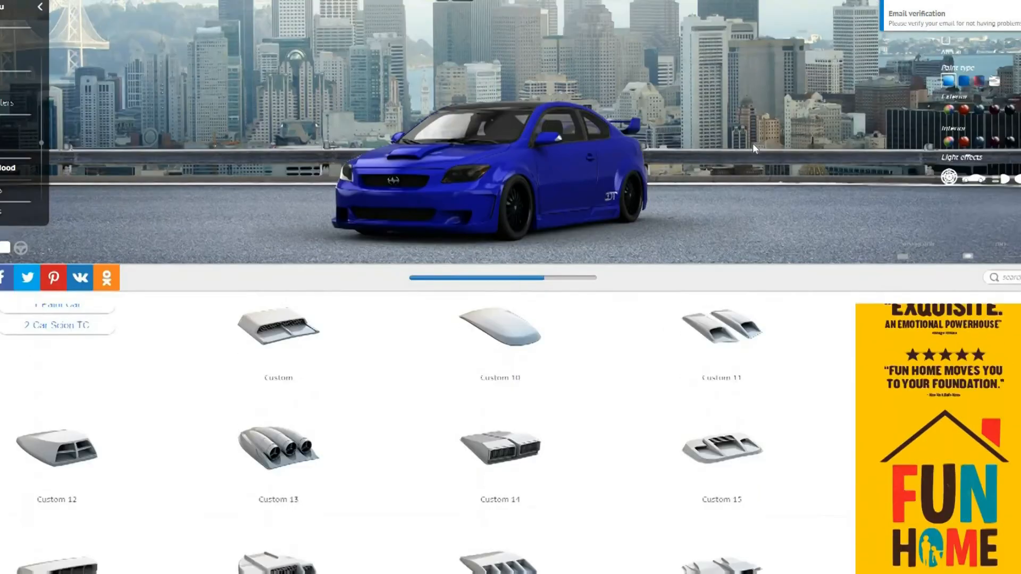
scroll(752, 142, "up", 1)
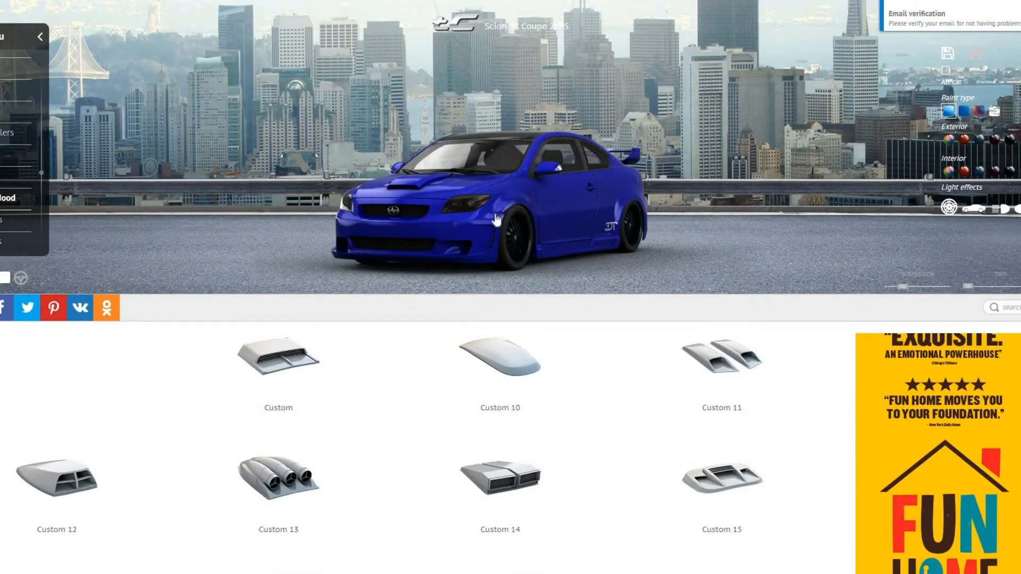
left_click_drag(481, 219, 682, 219)
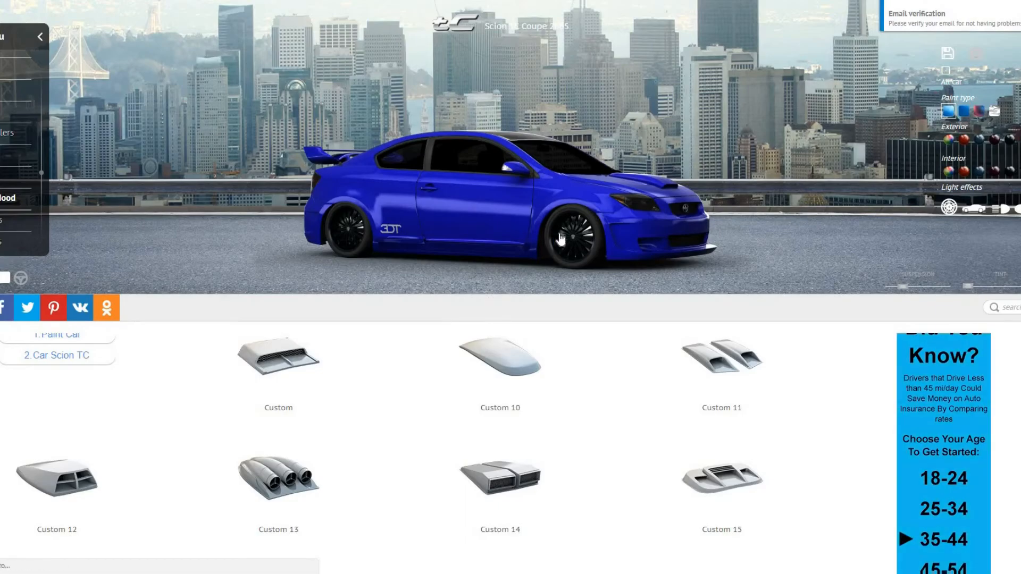
Look through the side mirror options and view the car with the factory mirrors.
left_click(2, 224)
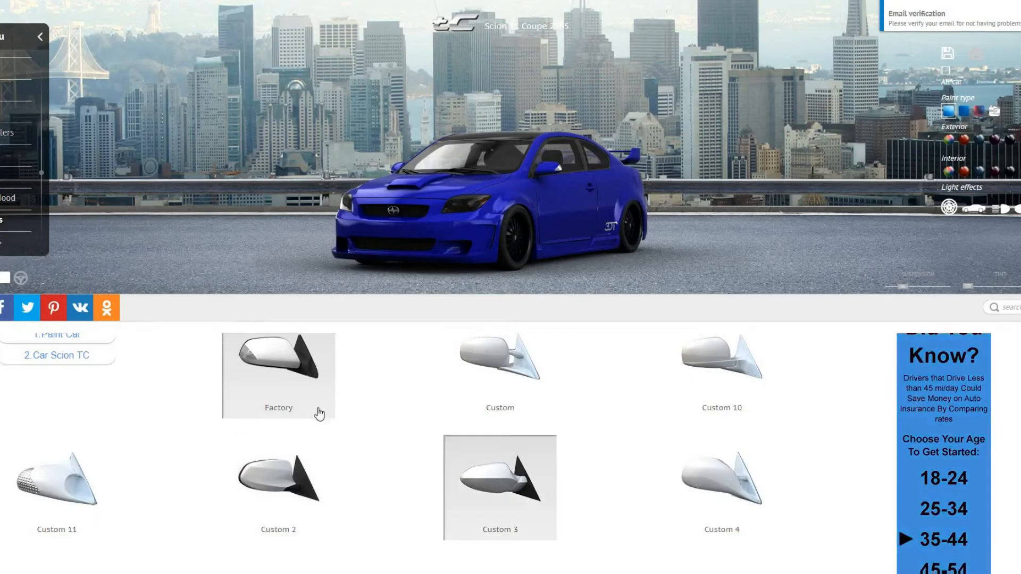
left_click_drag(279, 215, 384, 240)
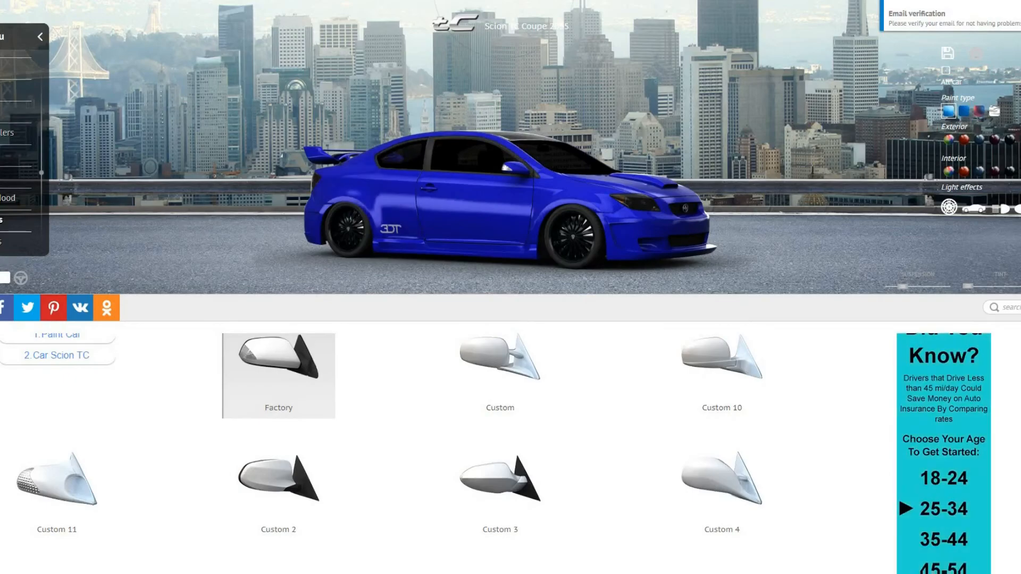
Browse the full range of vinyl graphics, including the flame, tribal, animal and stripe designs, without applying one.
left_click_drag(44, 184, 40, 243)
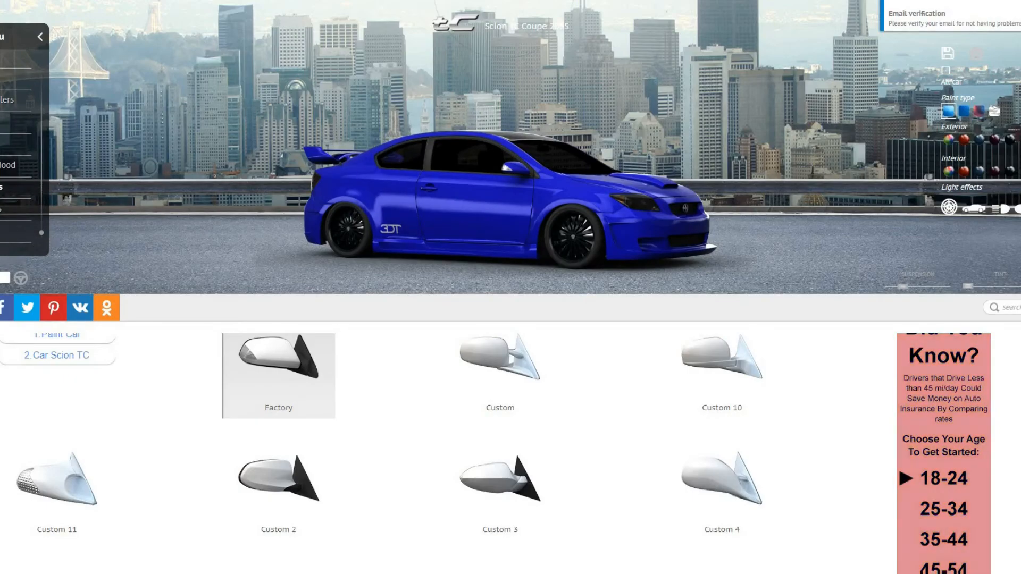
left_click(4, 230)
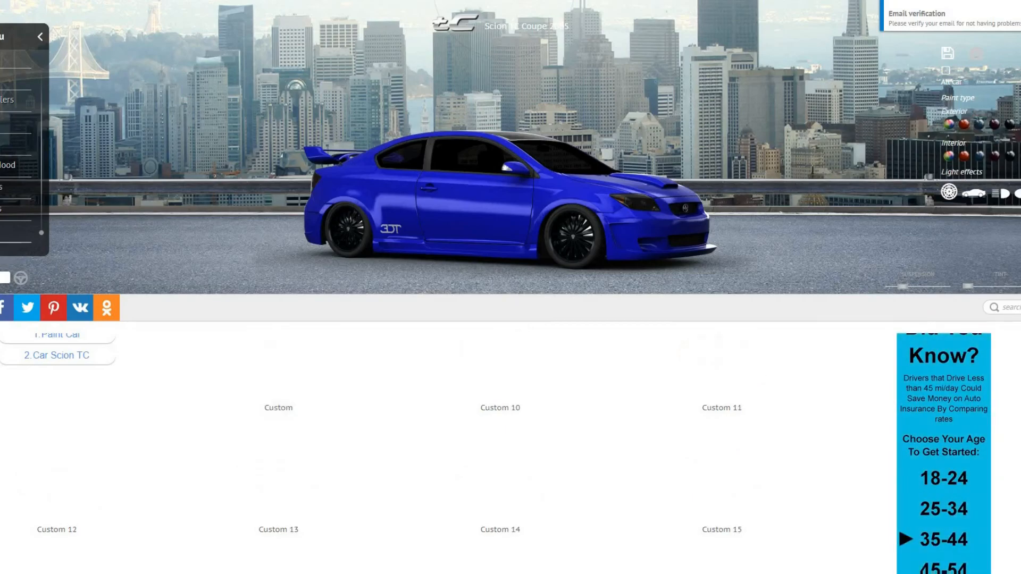
scroll(632, 461, "down", 1)
scroll(632, 461, "down", 6)
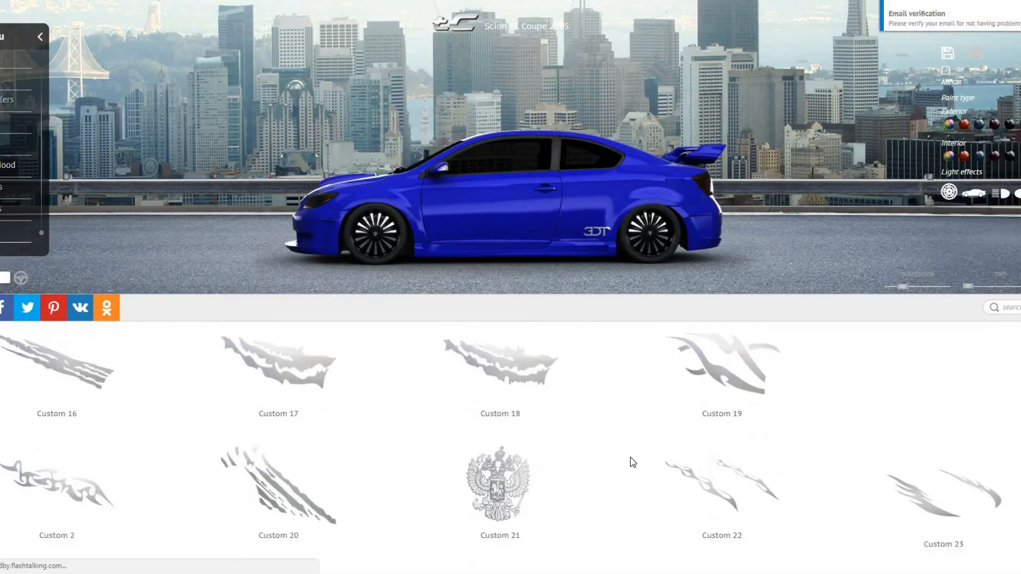
scroll(633, 463, "down", 4)
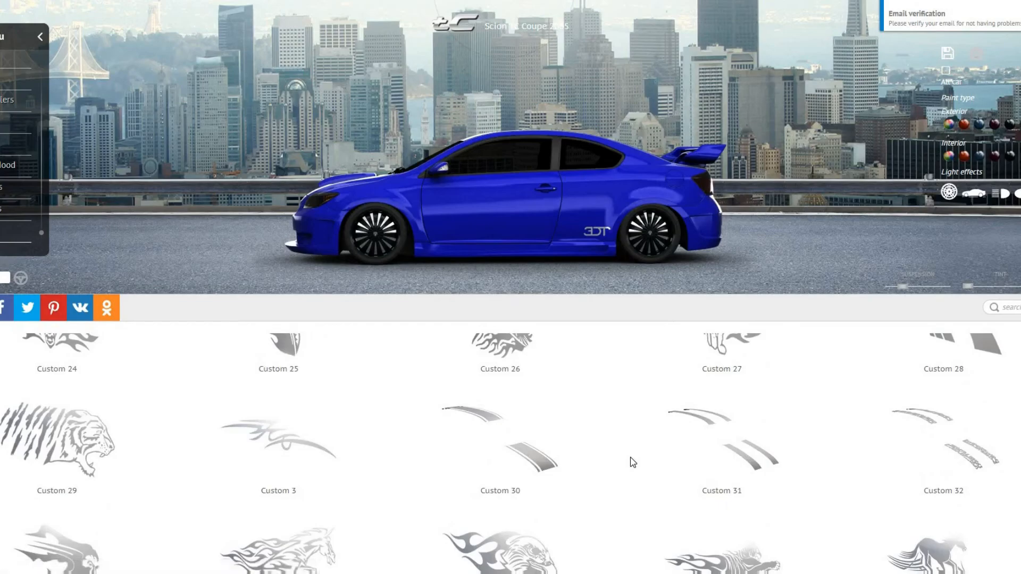
scroll(632, 462, "down", 3)
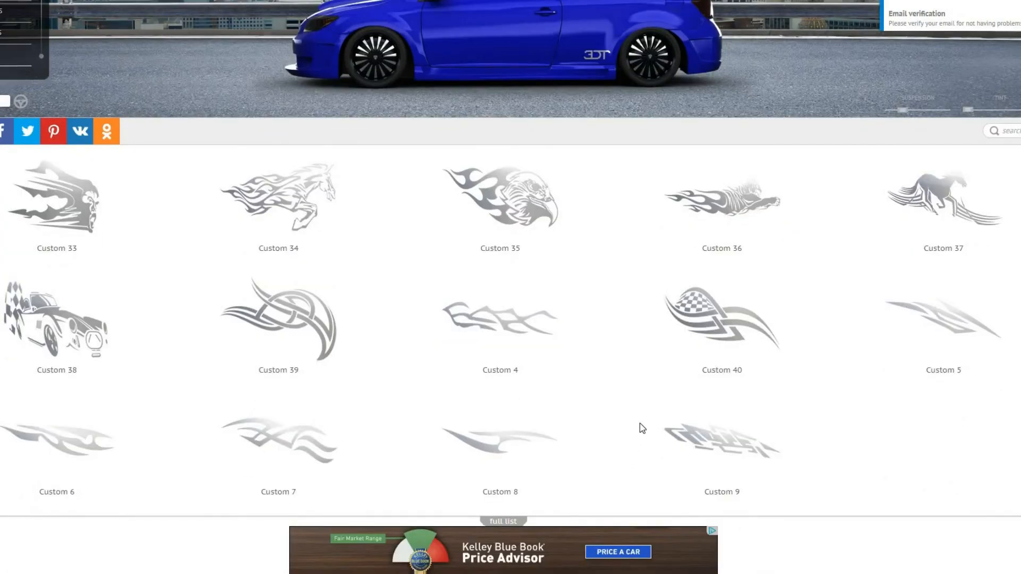
scroll(639, 424, "up", 2)
scroll(640, 423, "up", 8)
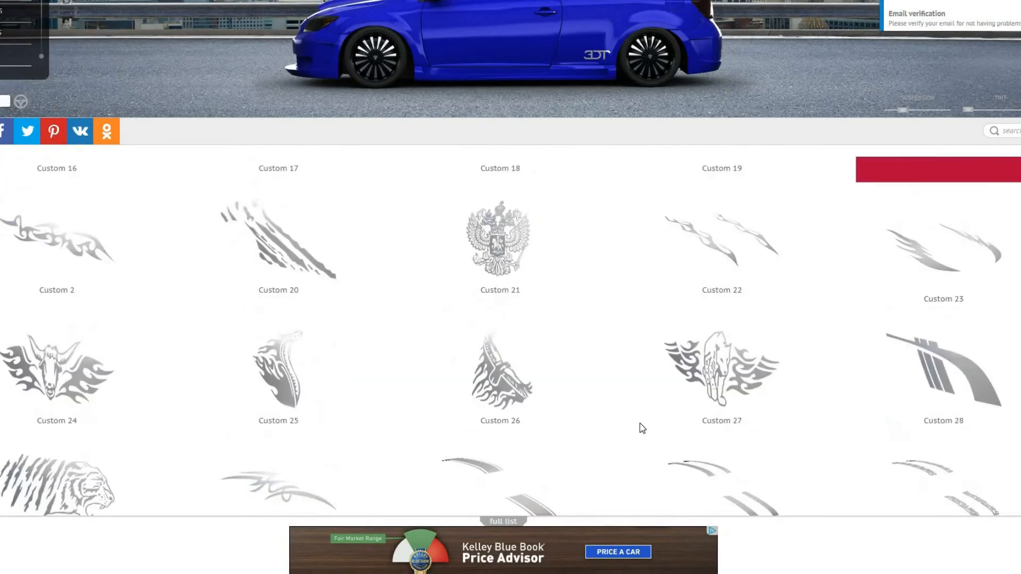
scroll(640, 423, "up", 6)
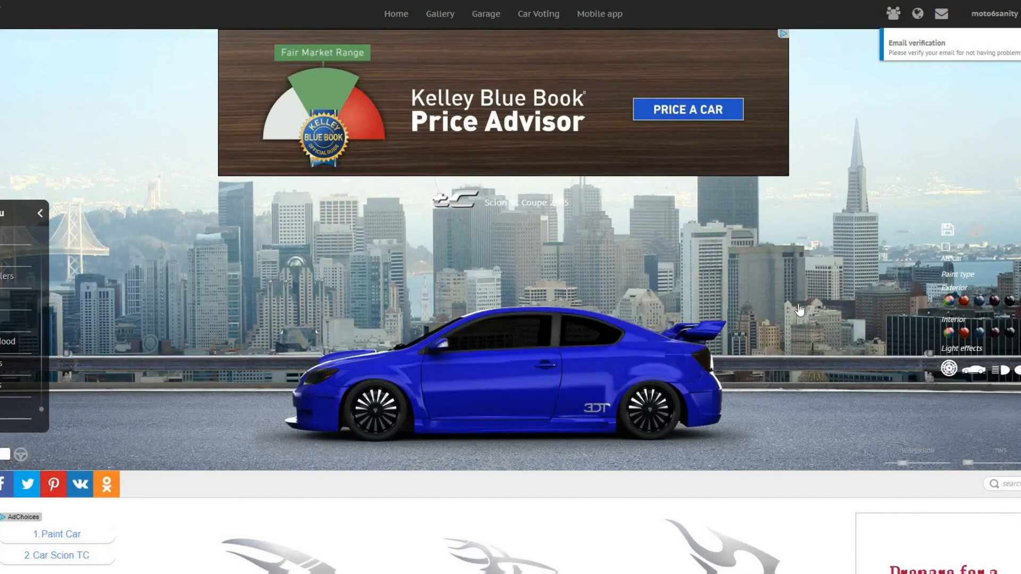
Rotate the car to a front three-quarter view and go back to the earlier part categories.
left_click_drag(262, 392, 404, 414)
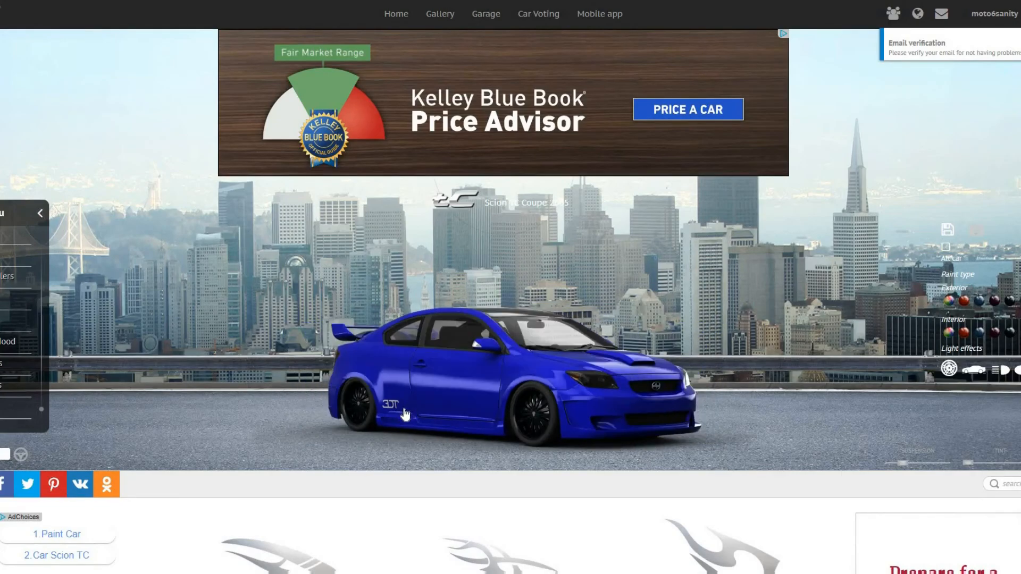
scroll(770, 376, "down", 1)
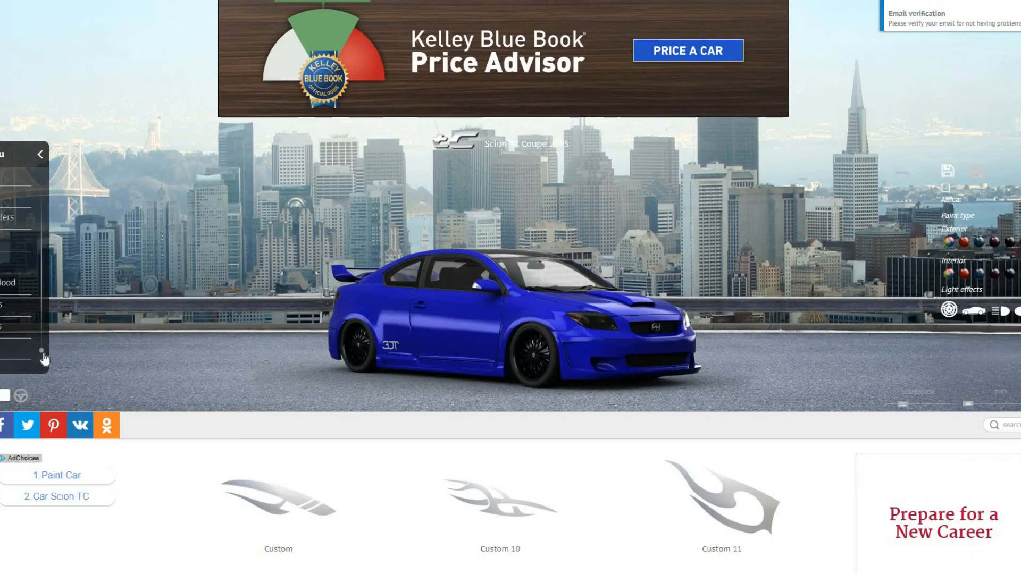
scroll(44, 262, "up", 3)
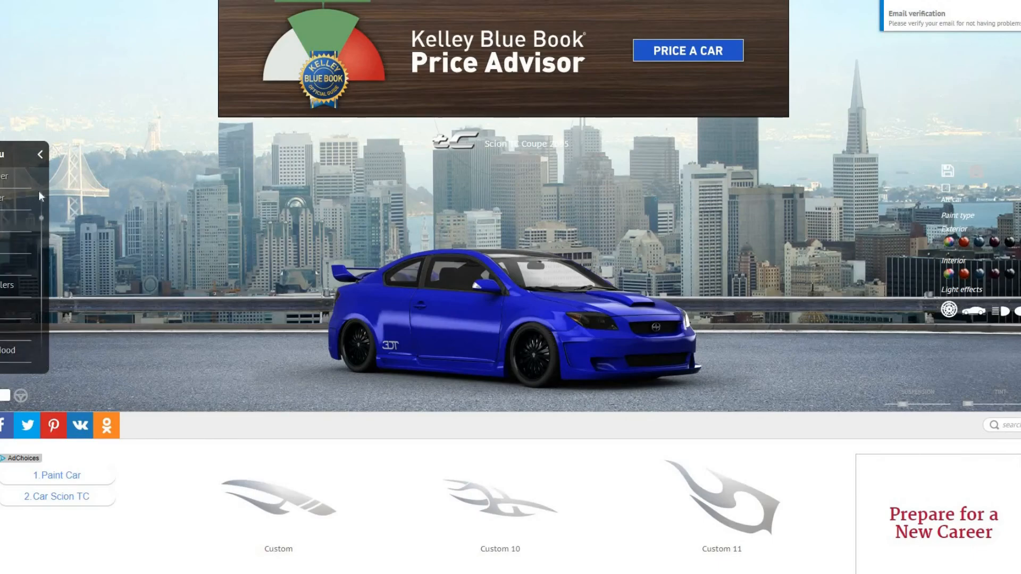